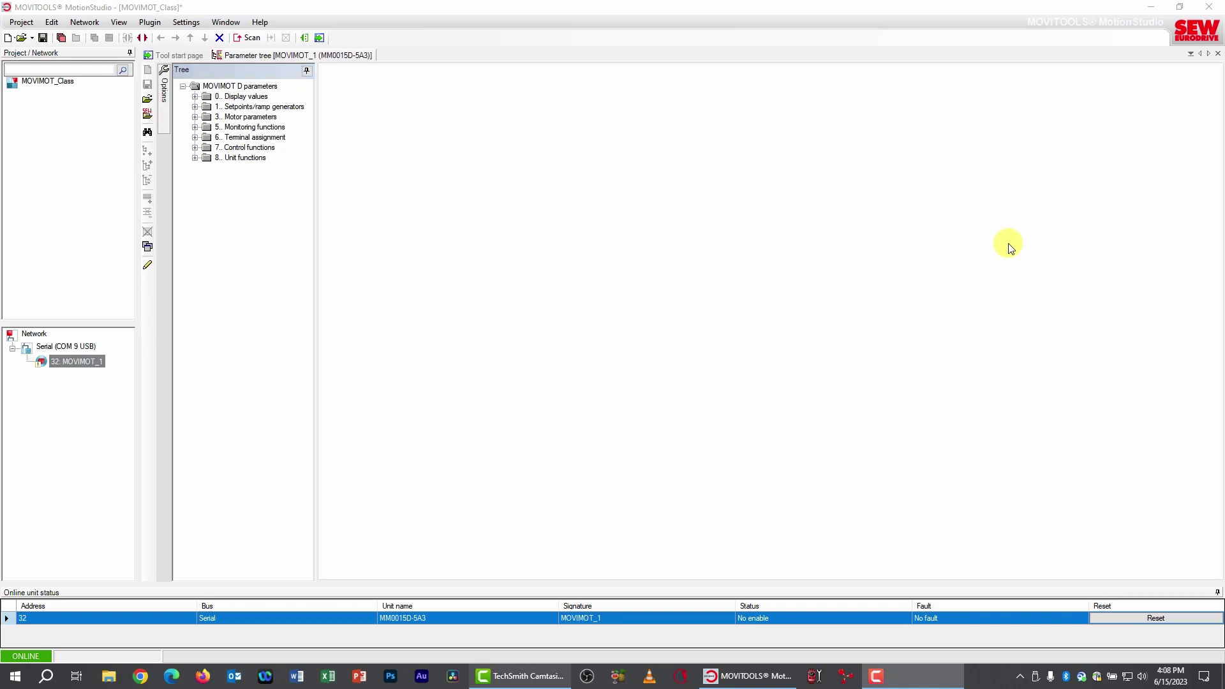
Open the online diagnostic Scope for the MOVIMOT_1 unit and start an empty record.
right_click(81, 361)
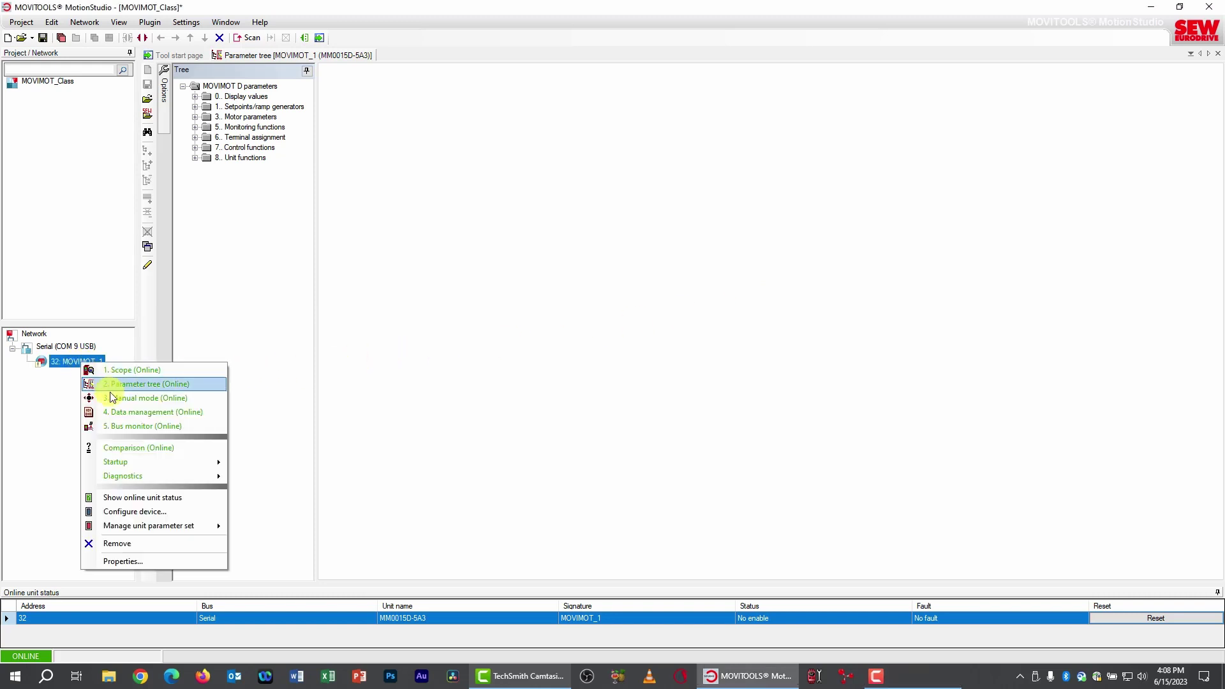
mouse_move(142, 475)
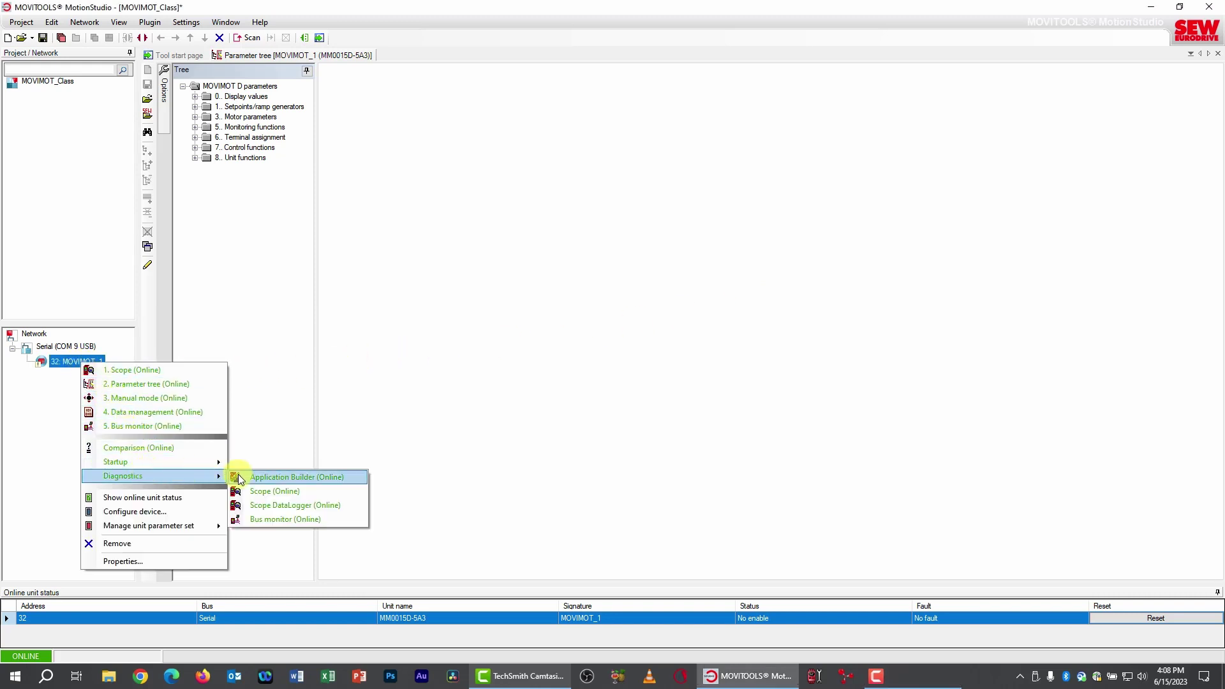
left_click(285, 498)
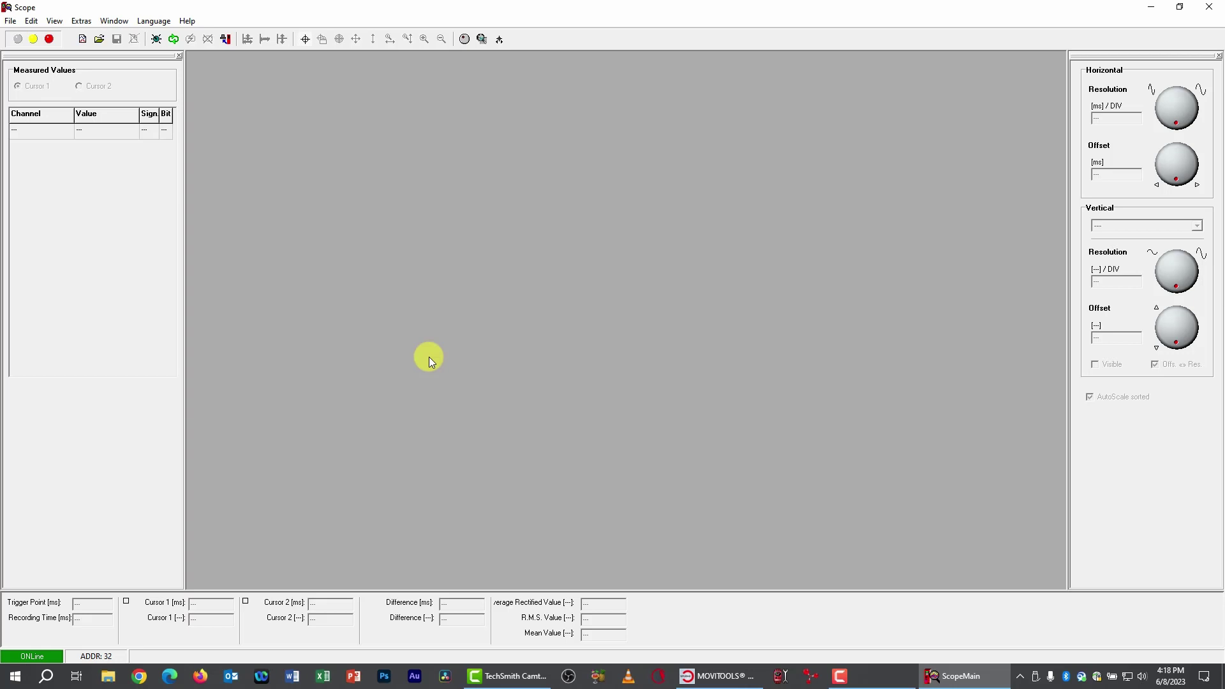
left_click(157, 39)
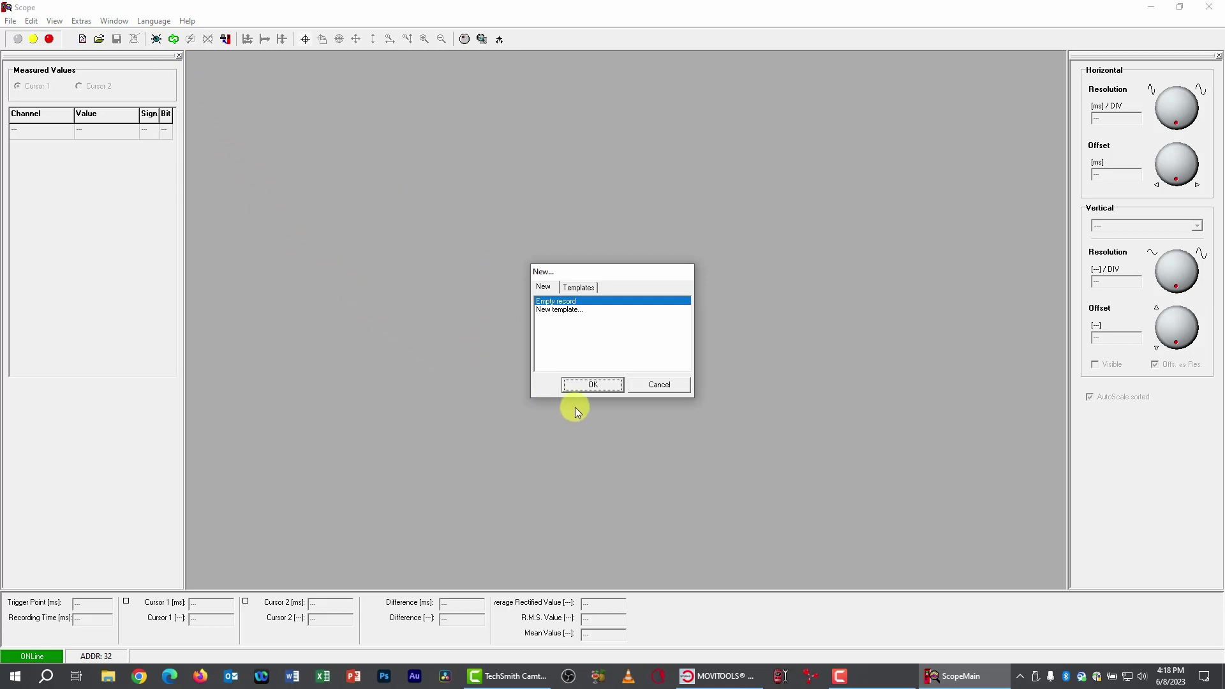
left_click(593, 385)
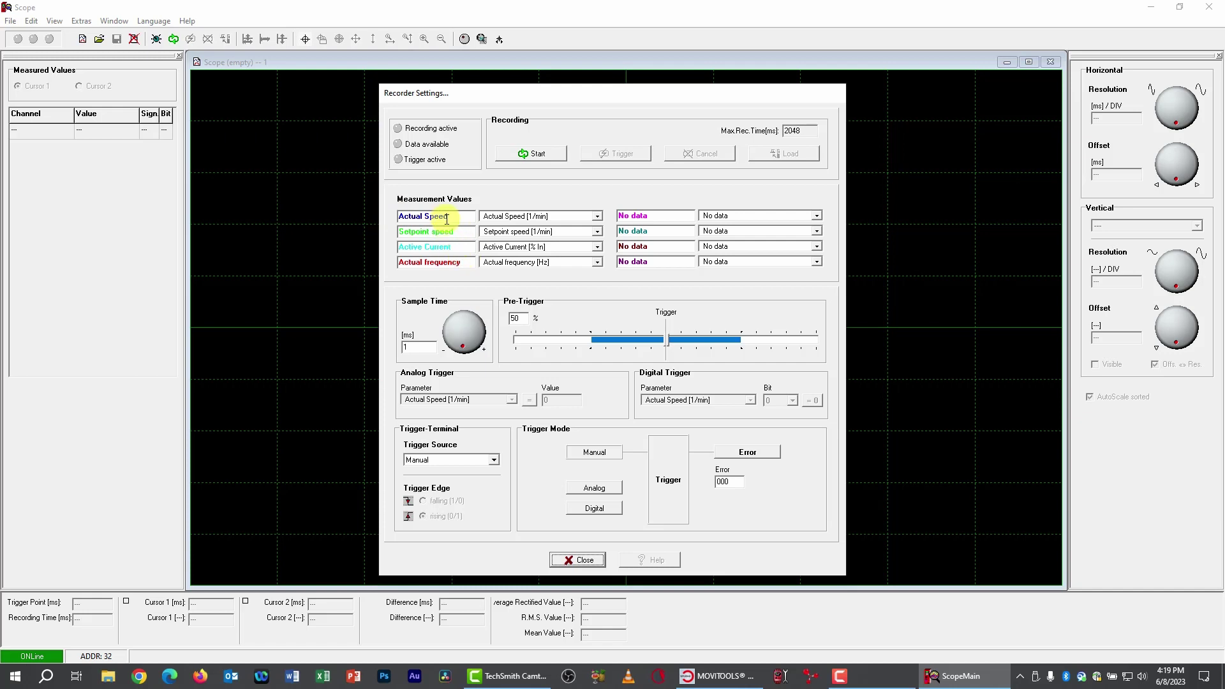
Set the fourth measurement value to DC-Link [V] and the sample time to 10 ms.
left_click(597, 262)
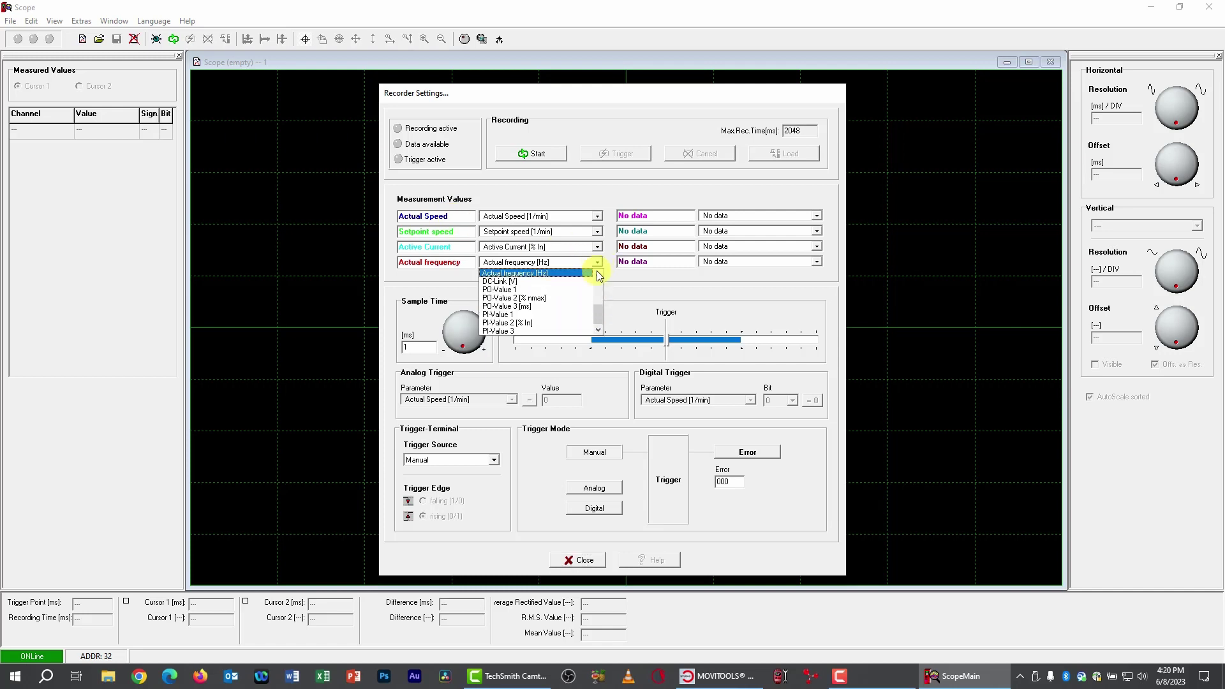
left_click(520, 282)
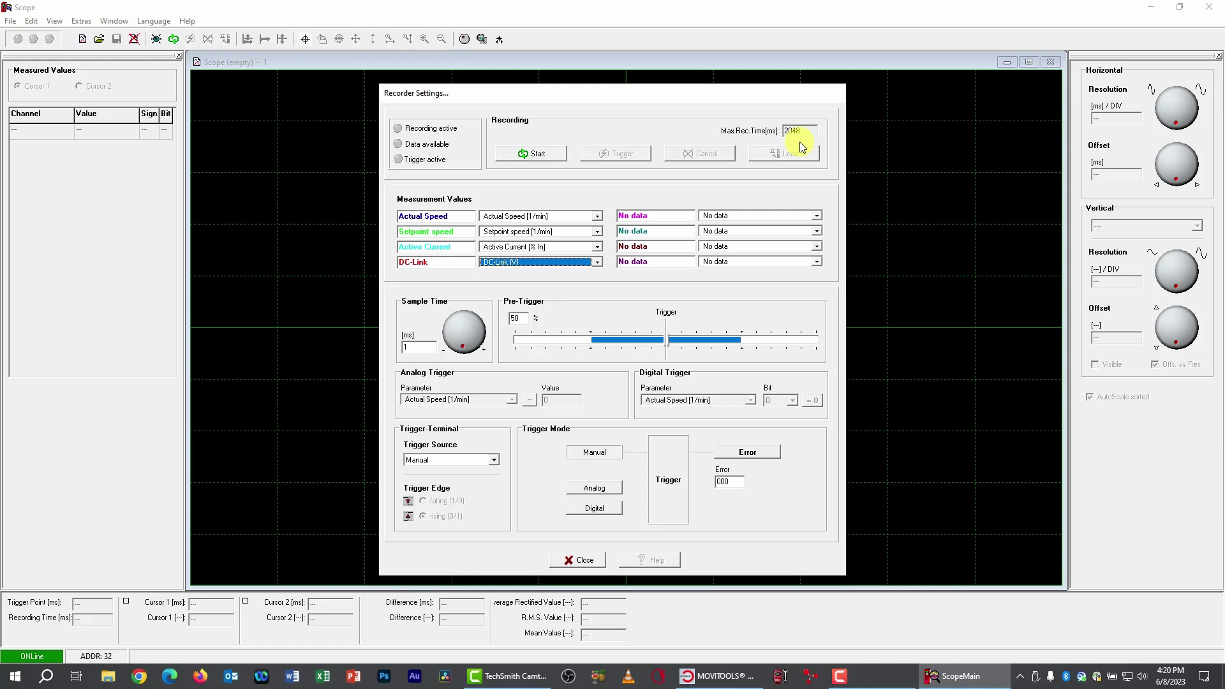
left_click(420, 348)
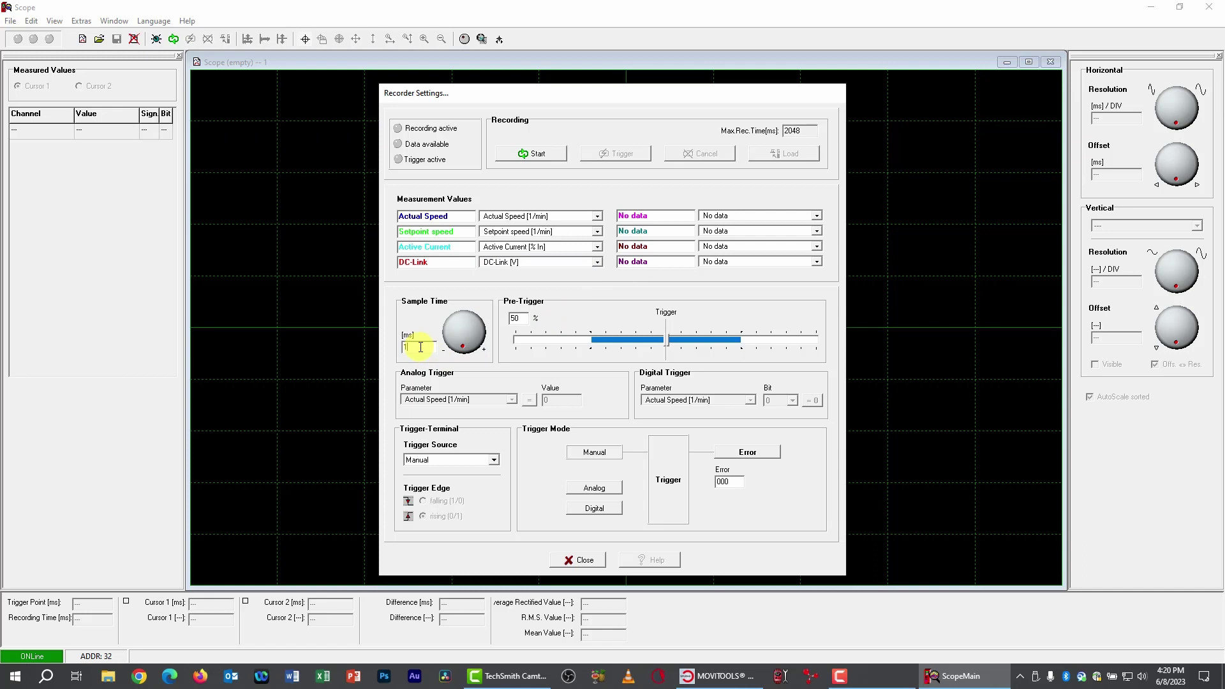
type("0")
Set the pre-trigger to 5 % and the trigger source to Binary Input R (X6:11, X6:12).
left_click(674, 343)
left_click_drag(675, 343, 733, 343)
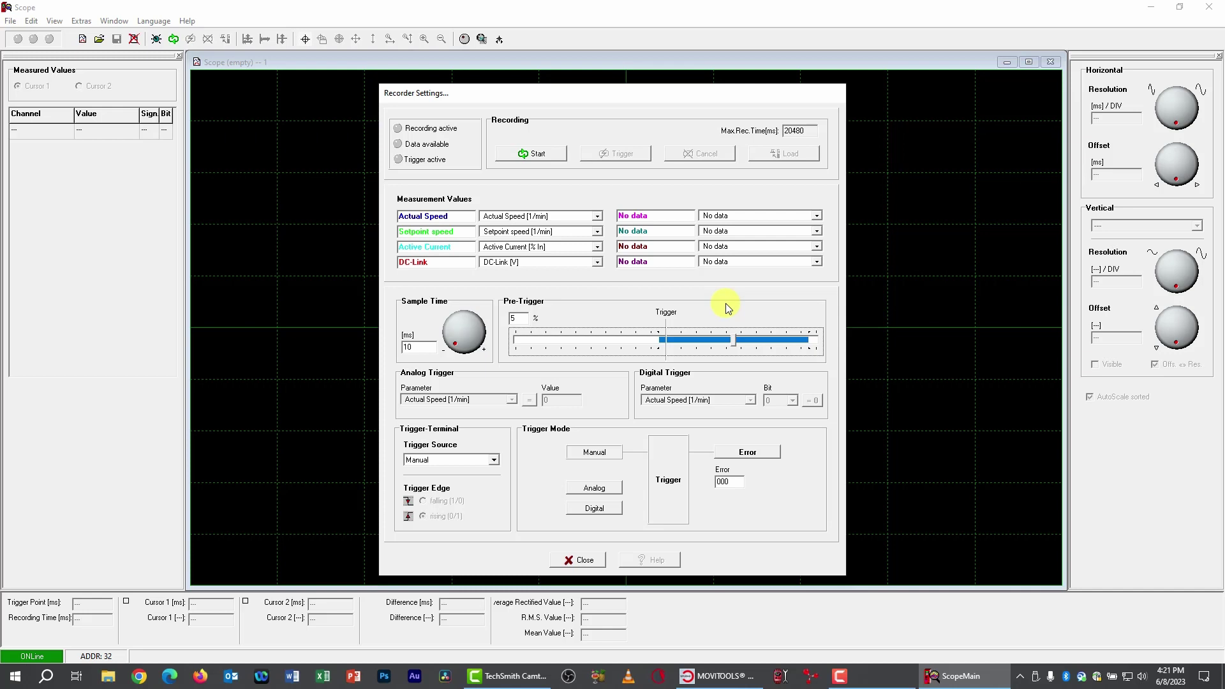
left_click(495, 460)
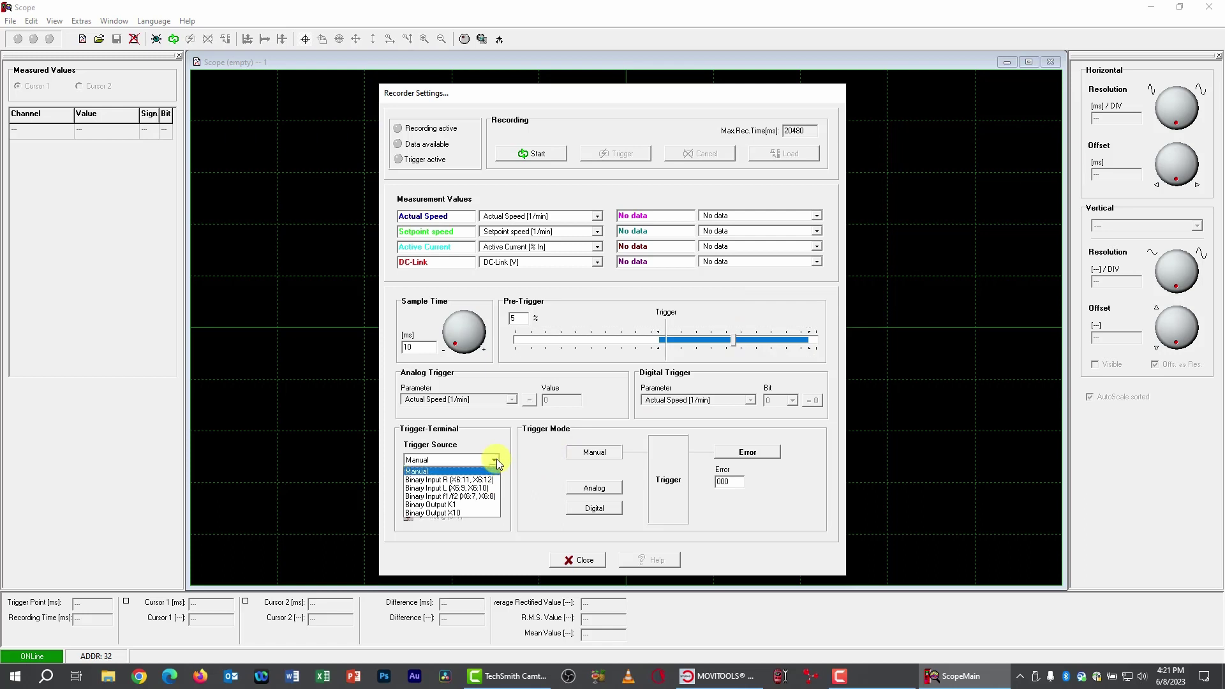
left_click(456, 480)
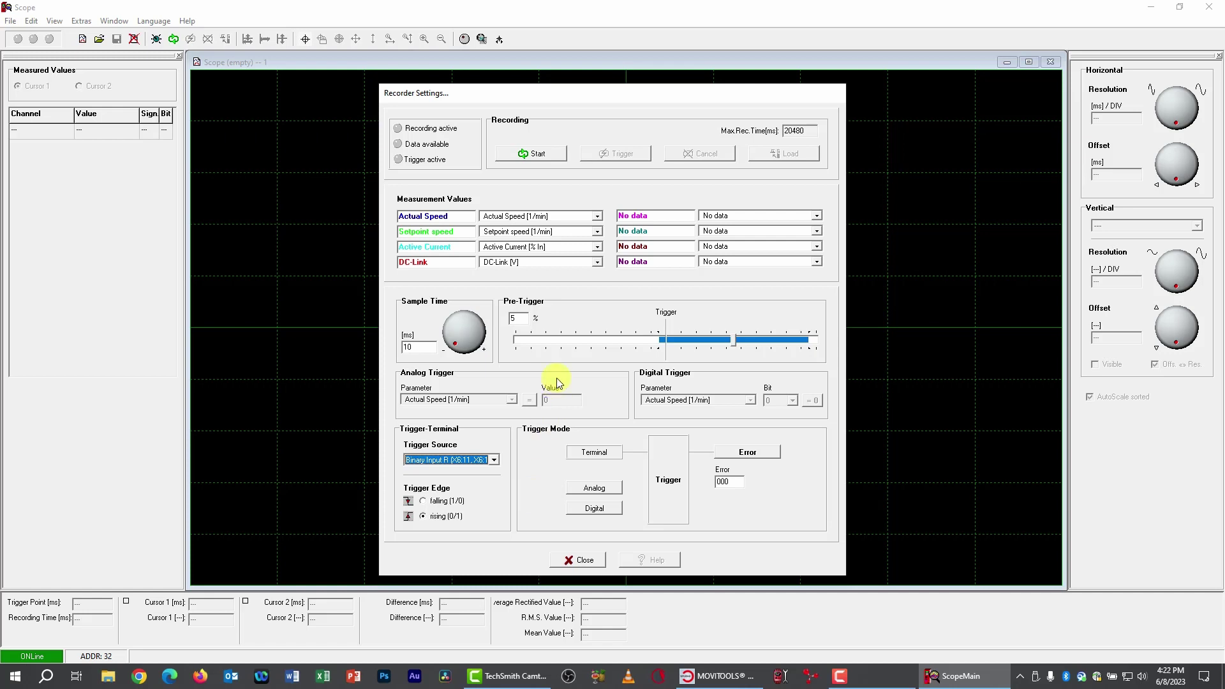
Try starting the recording from the recorder settings, cancel it, and close the dialog.
left_click(528, 156)
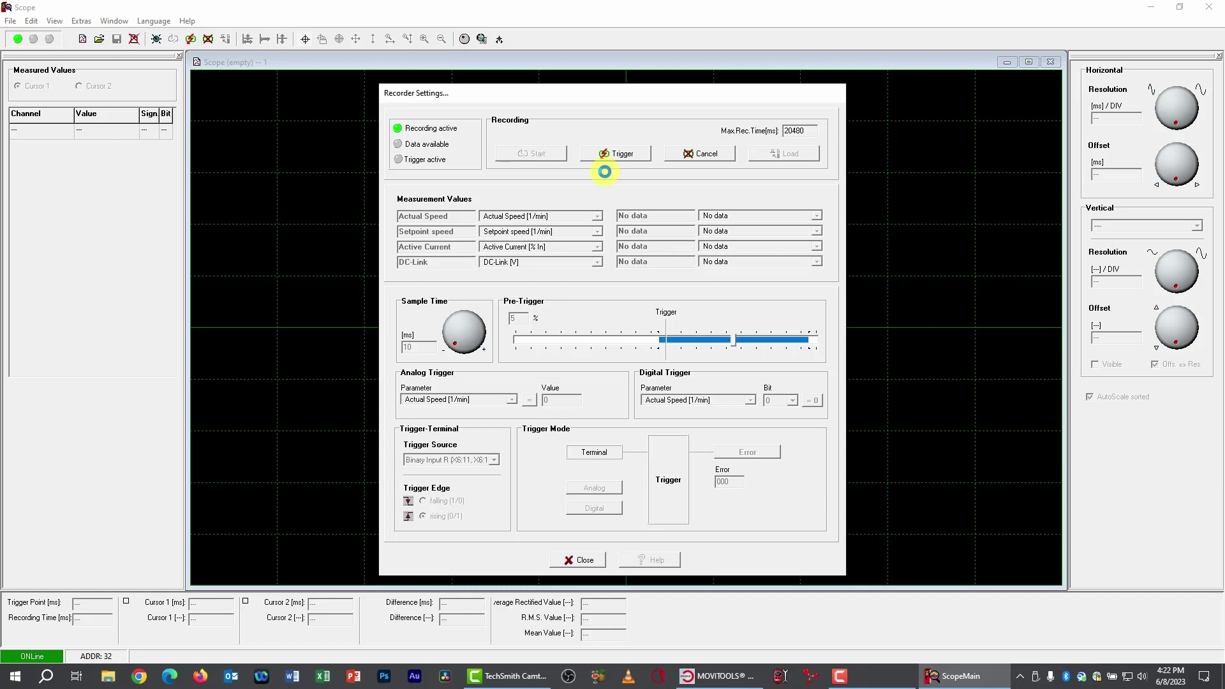
left_click(701, 157)
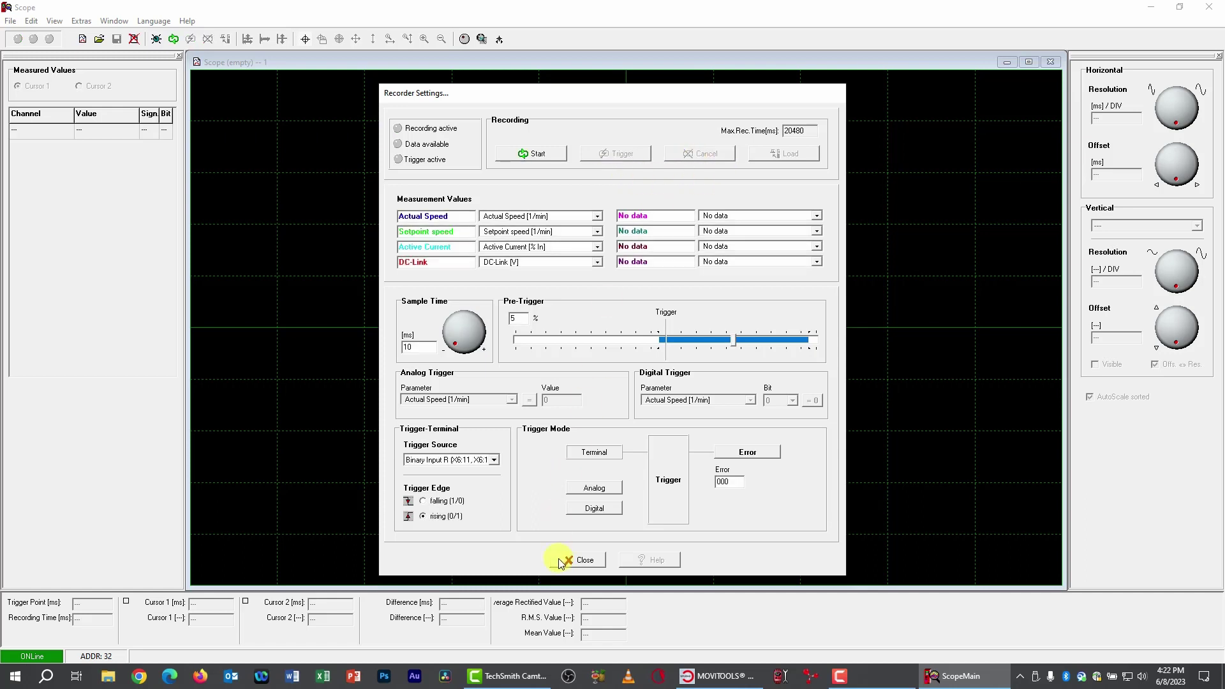
left_click(585, 561)
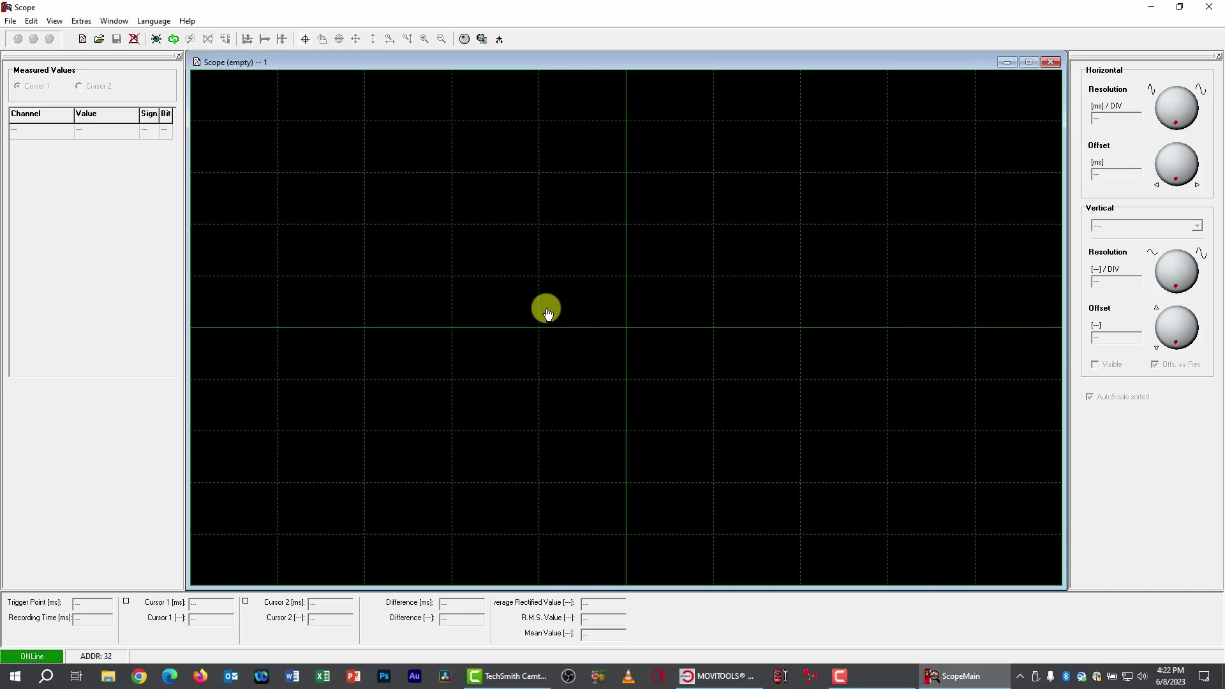
Start the recording and load the recorded data into the scope once it is available.
left_click(171, 41)
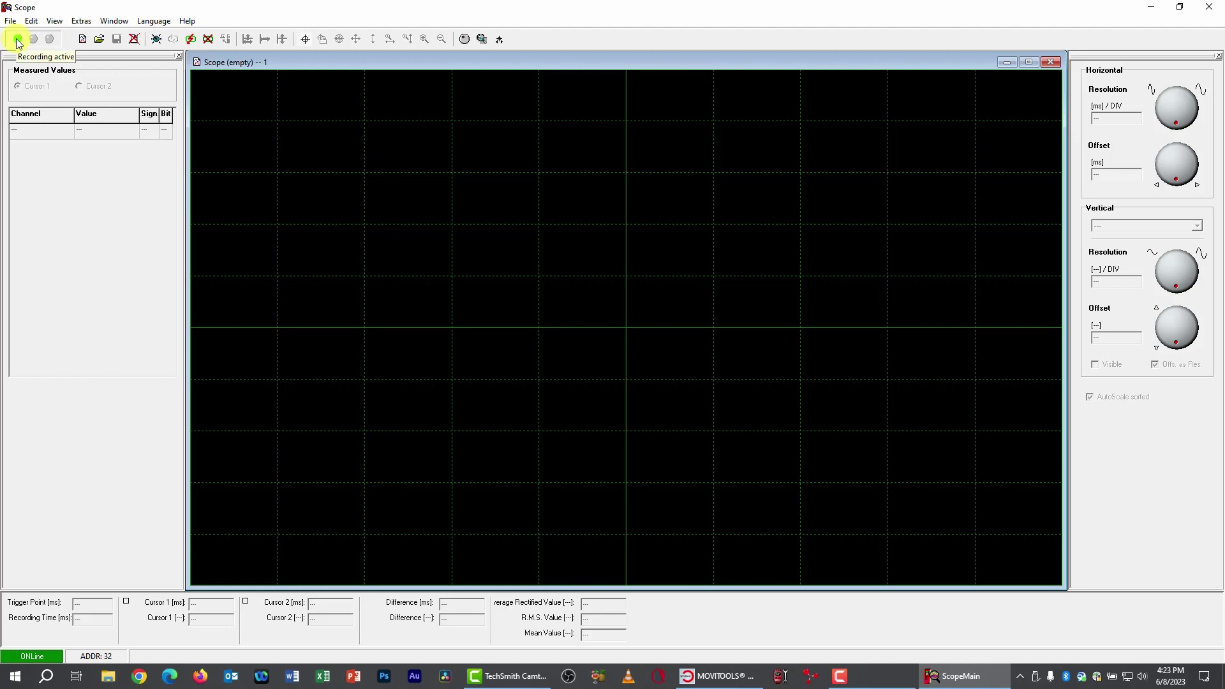
left_click(17, 40)
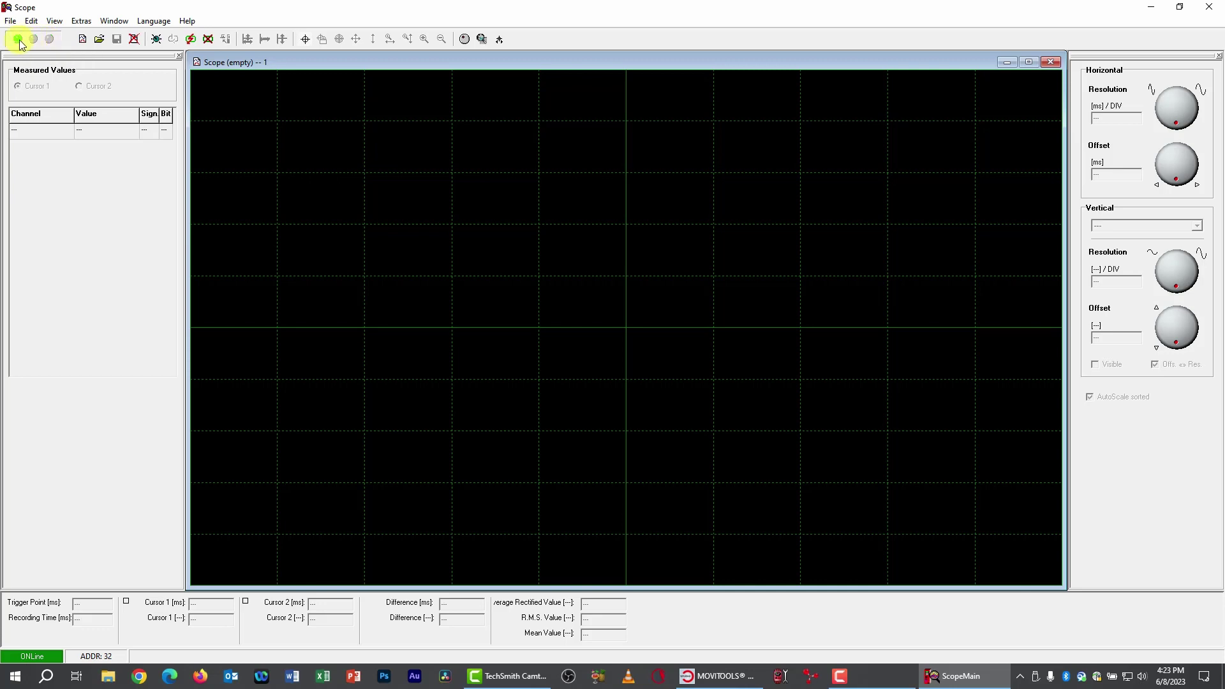
left_click(18, 41)
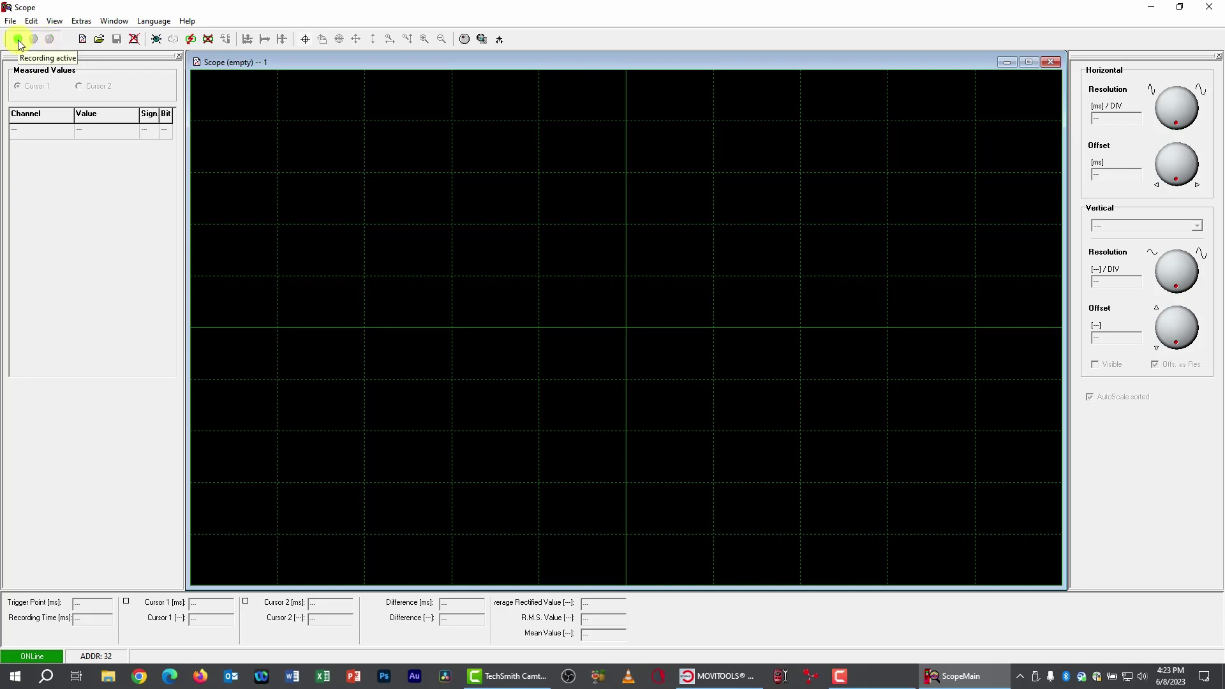
left_click(18, 42)
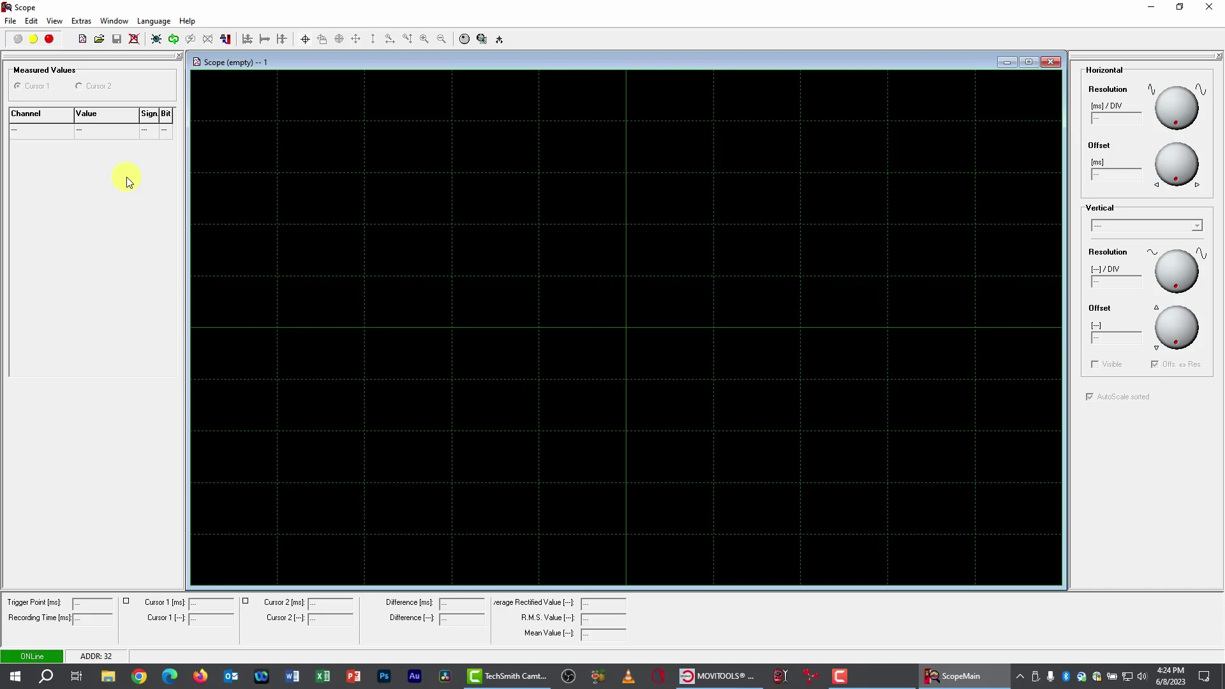
left_click(227, 40)
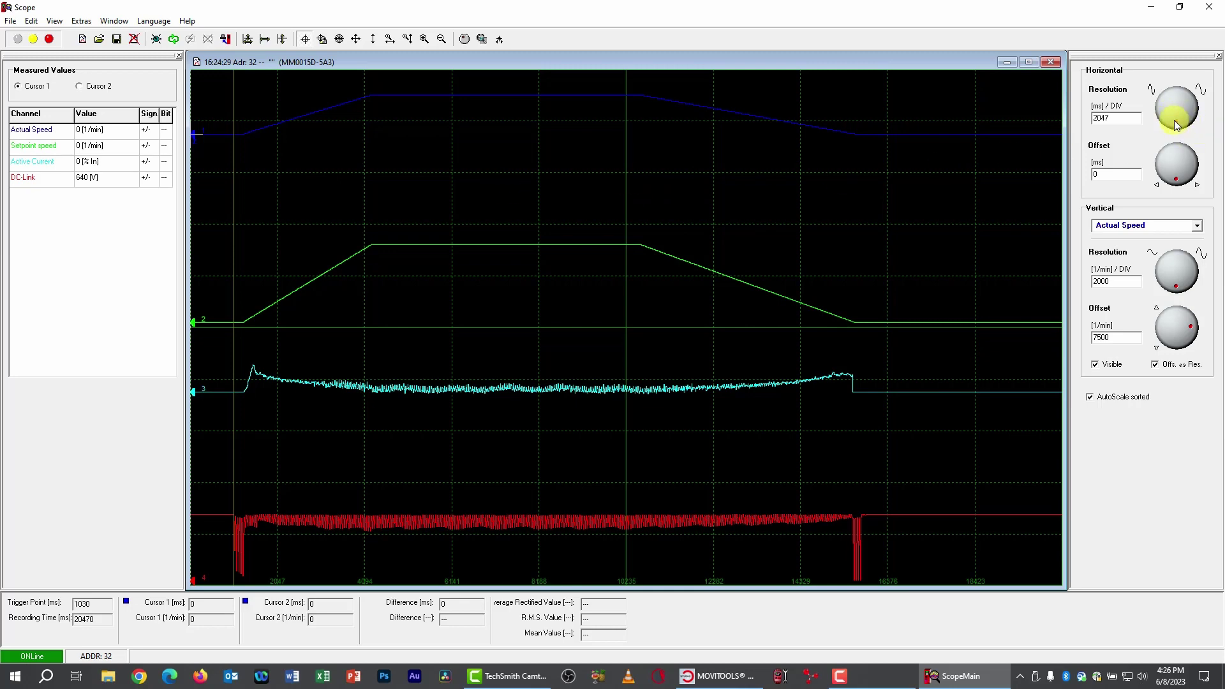
Try a horizontal resolution of 10000 ms/DIV and restore the automatic scaling of the traces.
left_click_drag(1174, 120, 1182, 125)
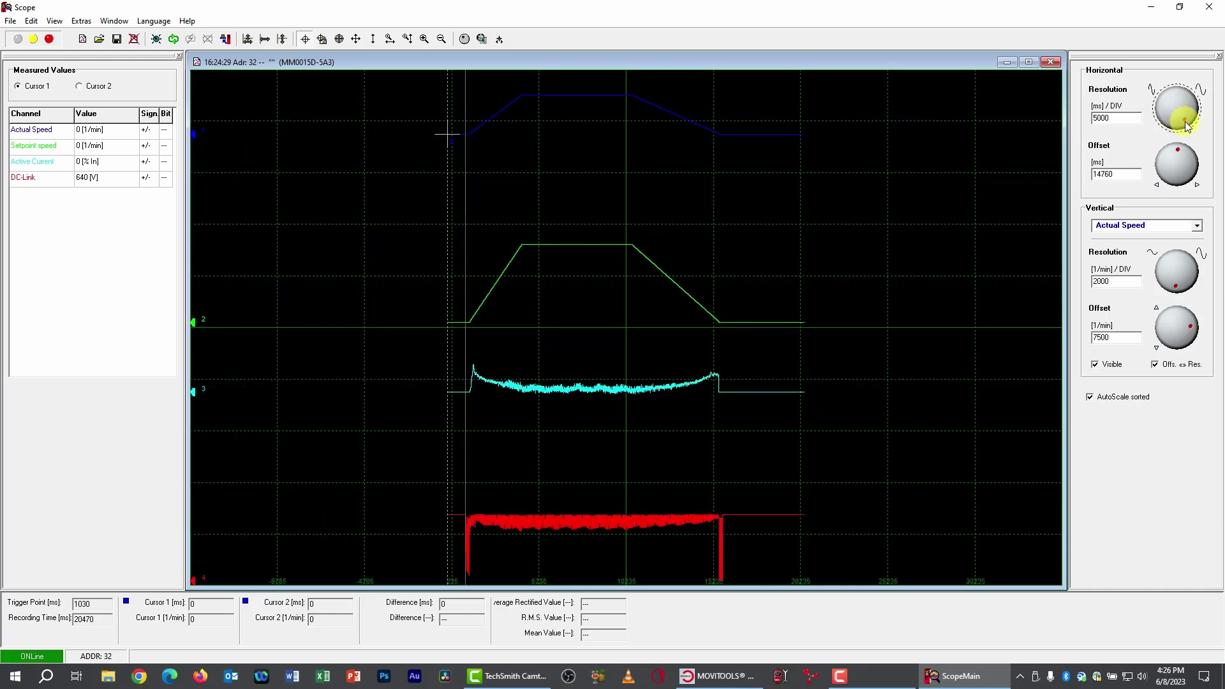
left_click_drag(1190, 124, 1192, 113)
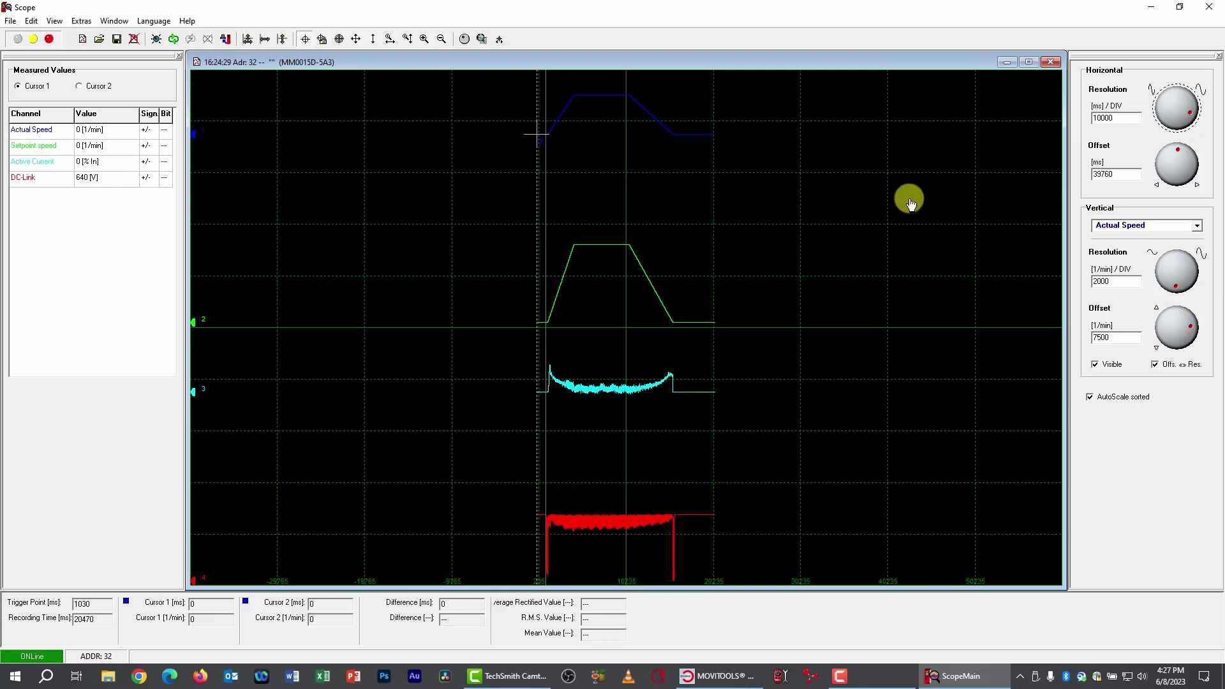
left_click(247, 40)
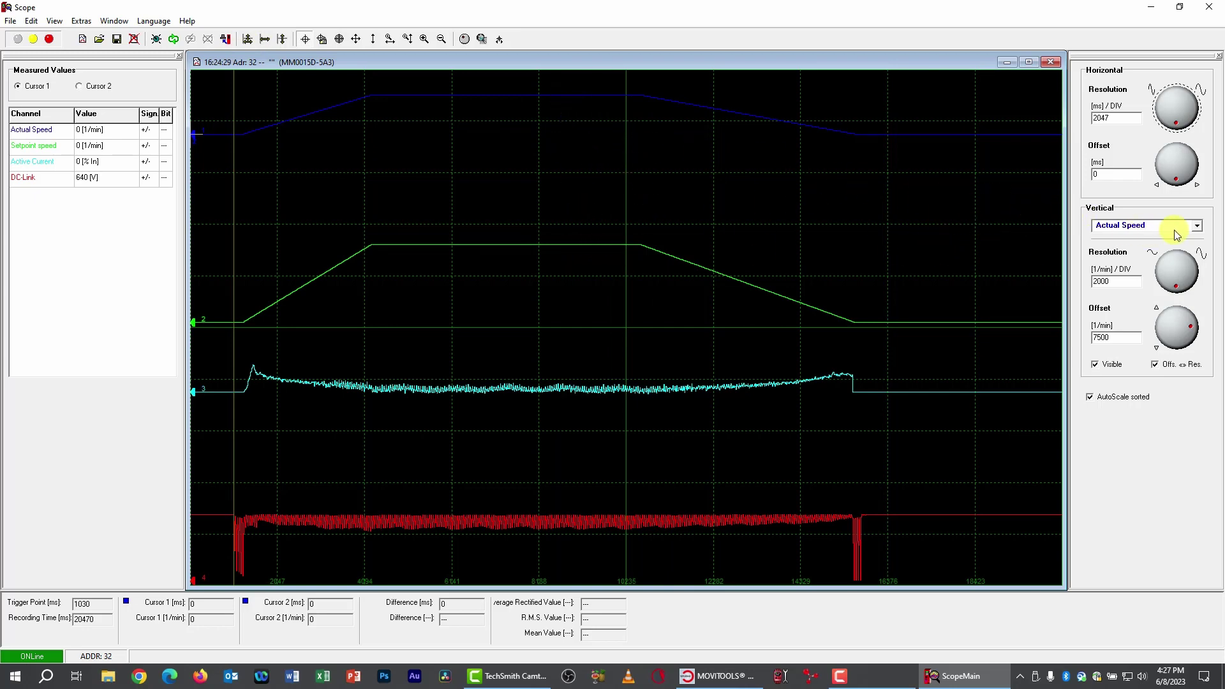
Set the Actual Speed trace to a vertical resolution of 500 1/min per division and an offset of 150.
left_click(1198, 227)
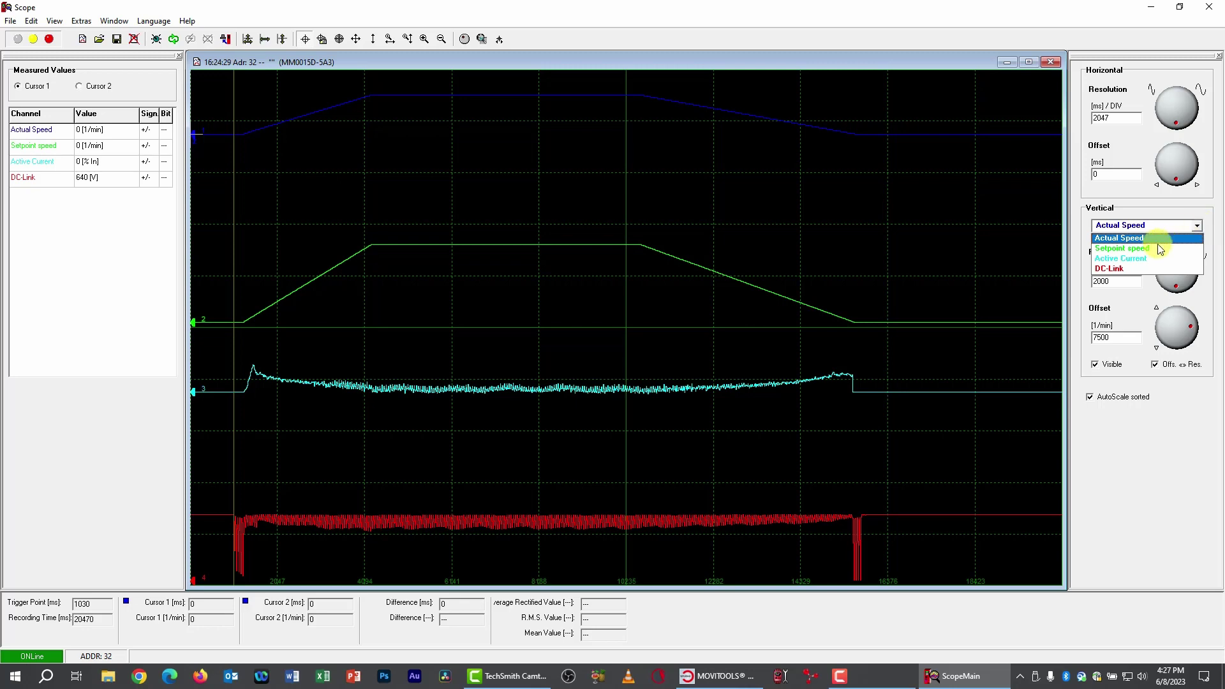
left_click(1106, 243)
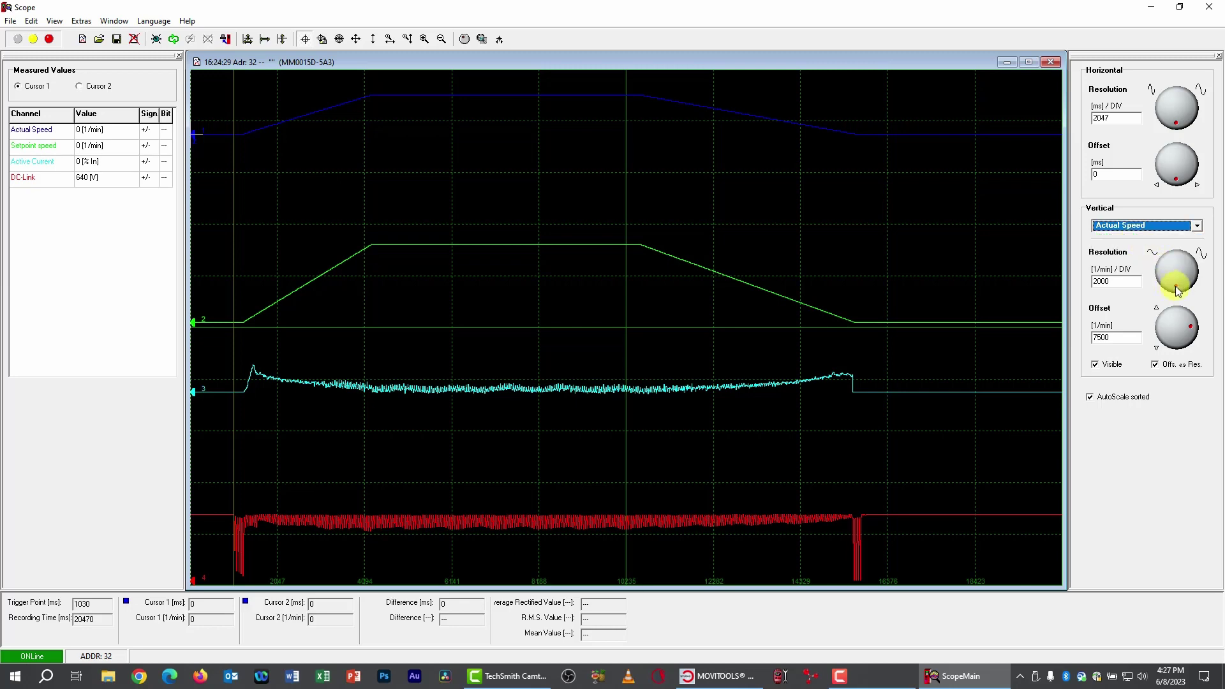
left_click(1177, 291)
left_click_drag(1177, 290, 1161, 287)
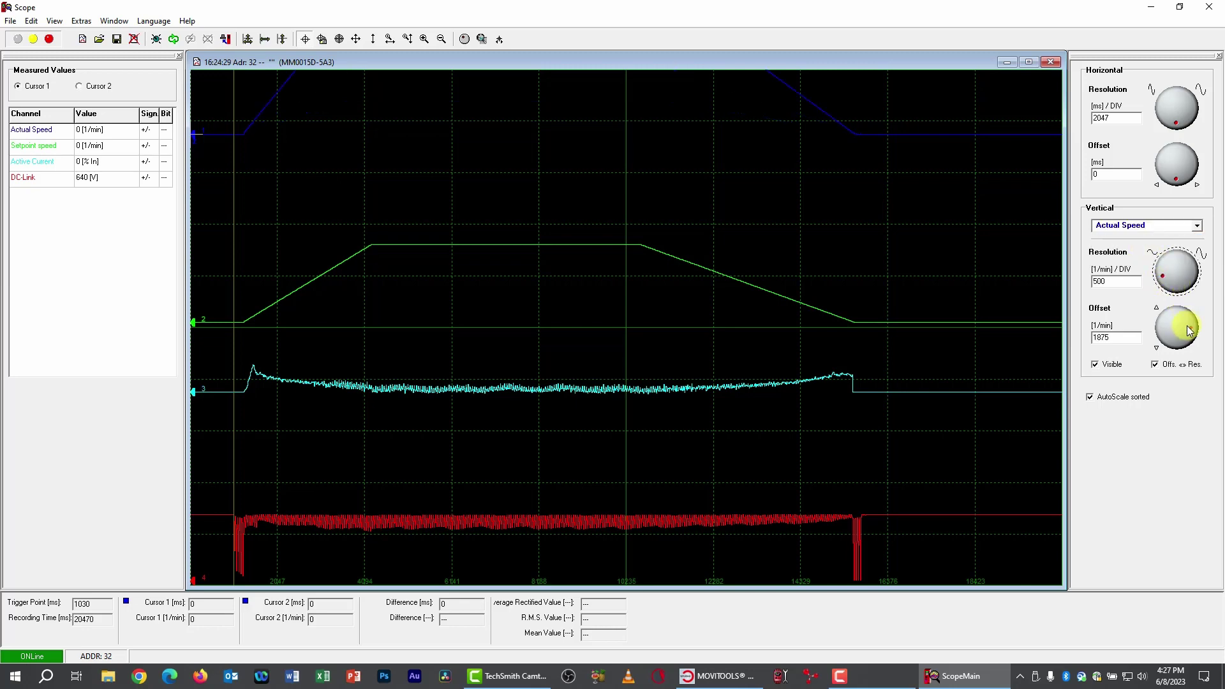
mouse_move(1184, 319)
left_mouse_down()
mouse_move(1102, 274)
mouse_move(1097, 319)
mouse_move(1162, 325)
mouse_move(1170, 333)
mouse_move(1142, 348)
mouse_move(1181, 349)
mouse_move(1180, 359)
mouse_move(1172, 350)
left_mouse_up()
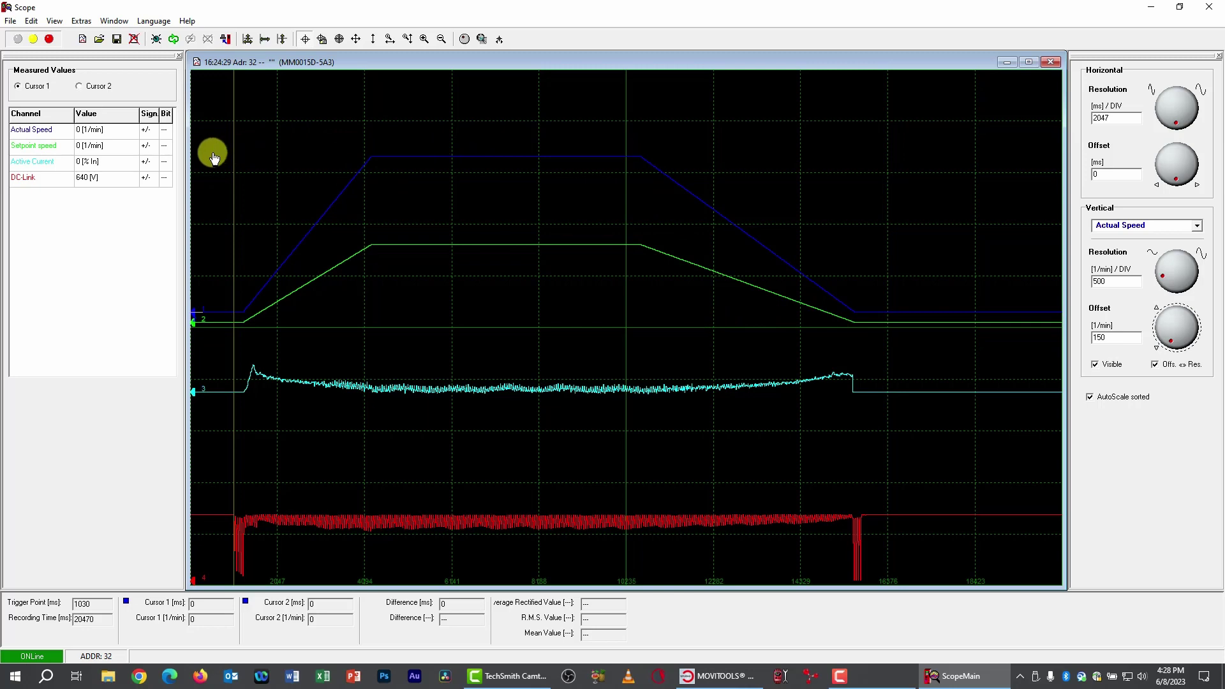
Measure the acceleration time by placing the two cursors at the start and end of the Actual Speed ramp-up.
mouse_move(230, 141)
left_mouse_down()
mouse_move(284, 123)
mouse_move(441, 112)
mouse_move(365, 106)
mouse_move(375, 106)
left_mouse_up()
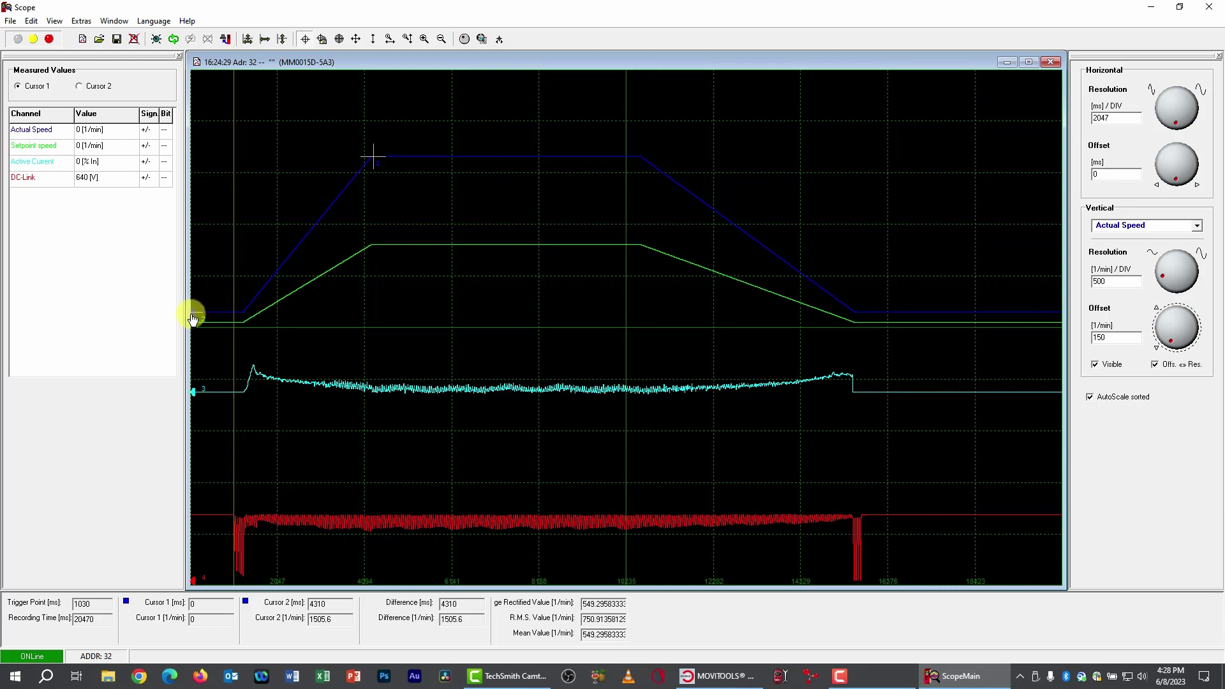
left_click_drag(193, 316, 247, 314)
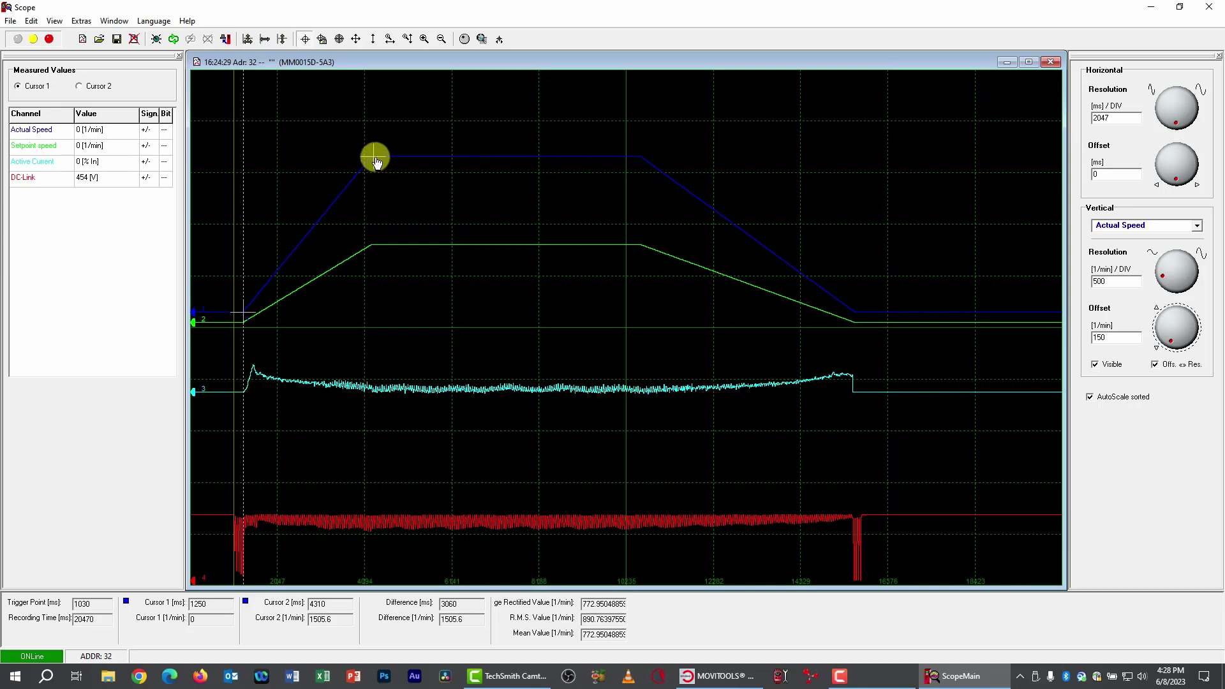
Measure the Actual Speed ramp-down with both cursors, and read the values on the constant-speed section.
left_click_drag(376, 161, 639, 172)
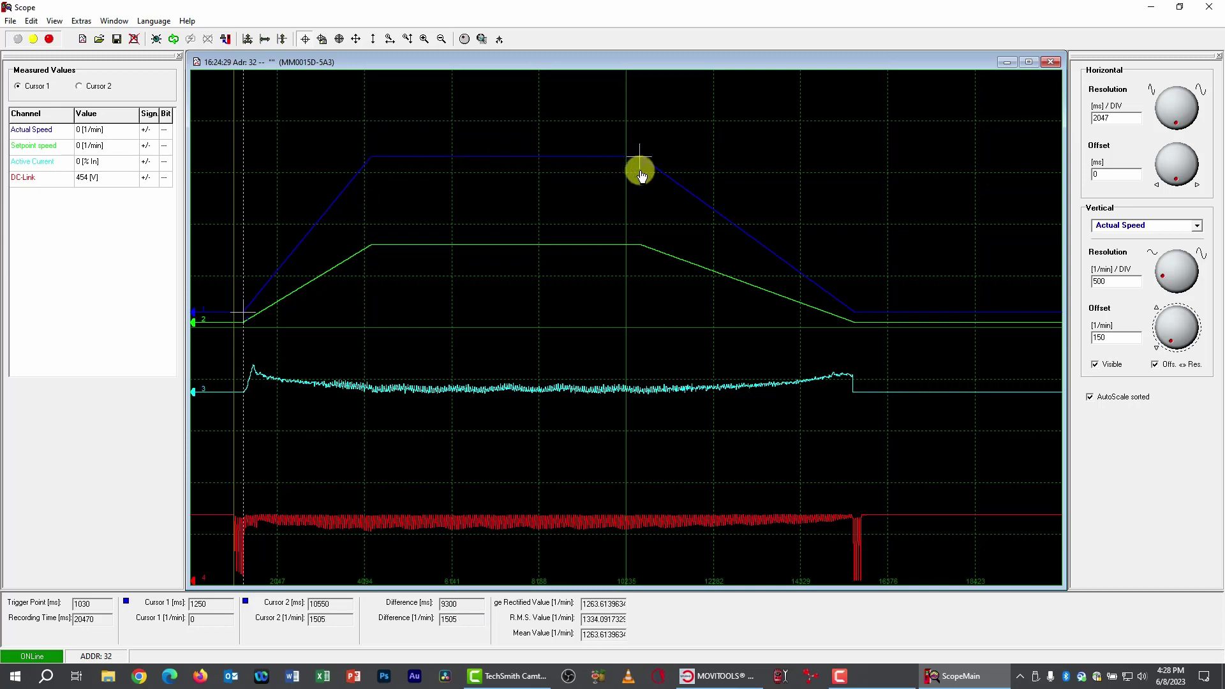
left_click_drag(246, 315, 854, 312)
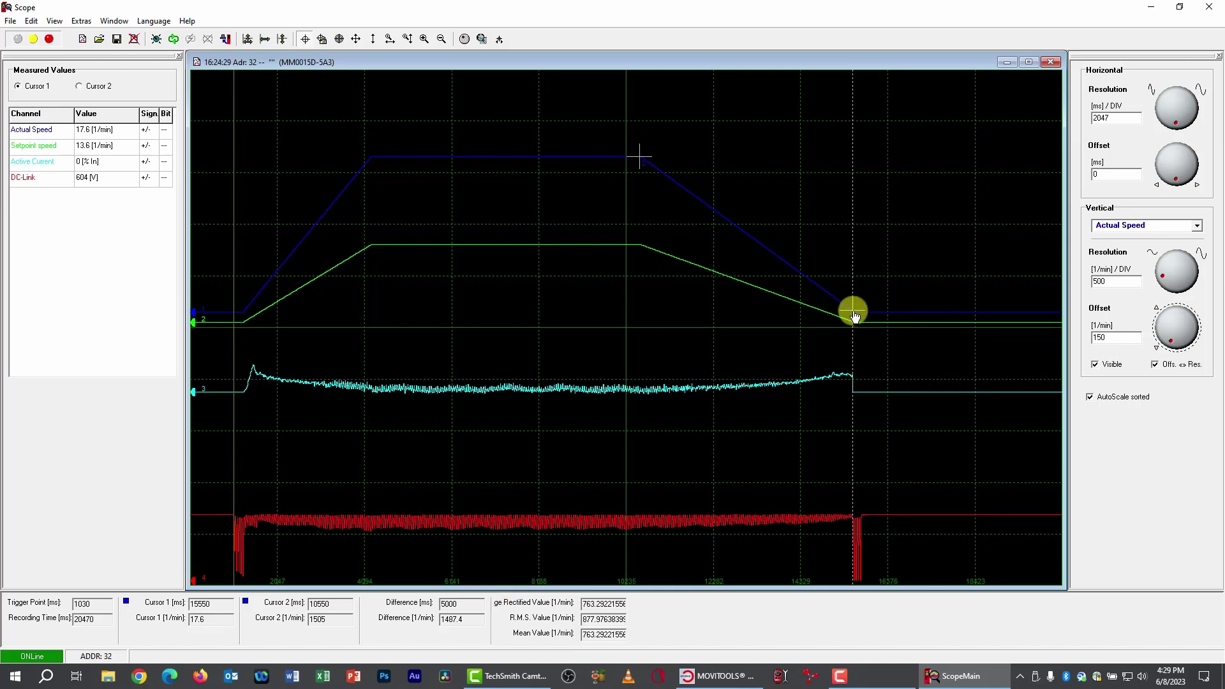
mouse_move(855, 314)
left_mouse_down()
mouse_move(588, 254)
mouse_move(467, 159)
mouse_move(416, 157)
mouse_move(498, 157)
mouse_move(487, 164)
left_mouse_up()
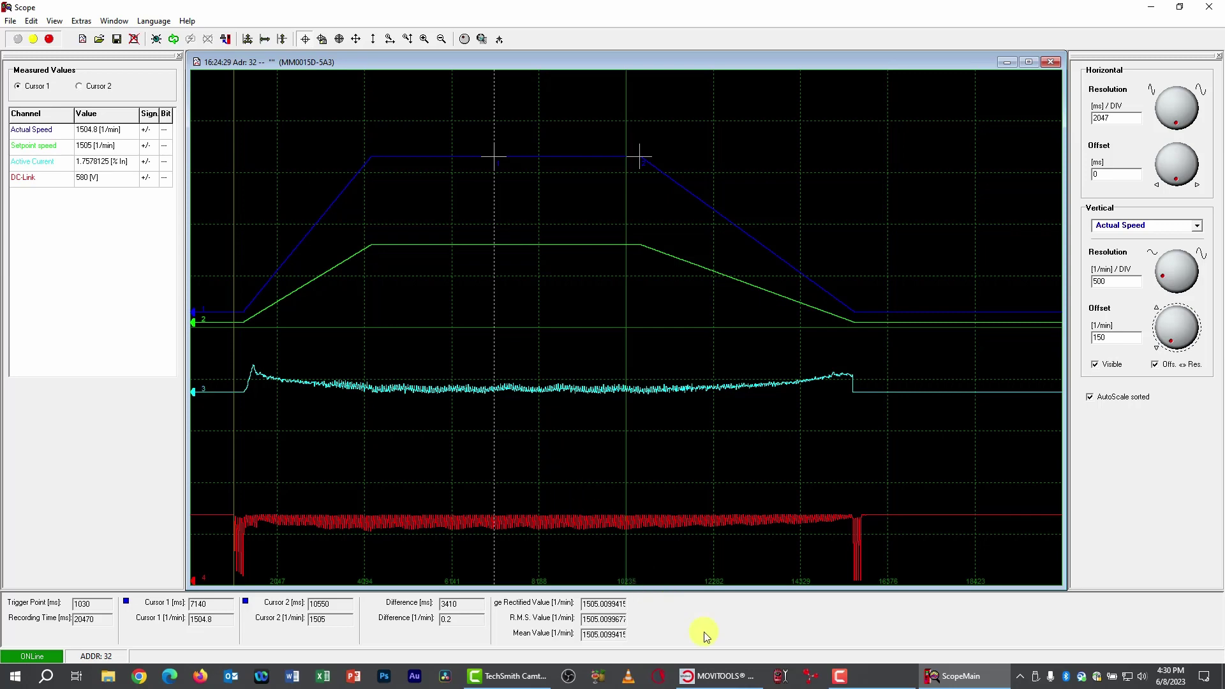
Switch to MotionStudio and set the S pattern t12 parameter in the speed ramps to Level 2.
left_click(723, 677)
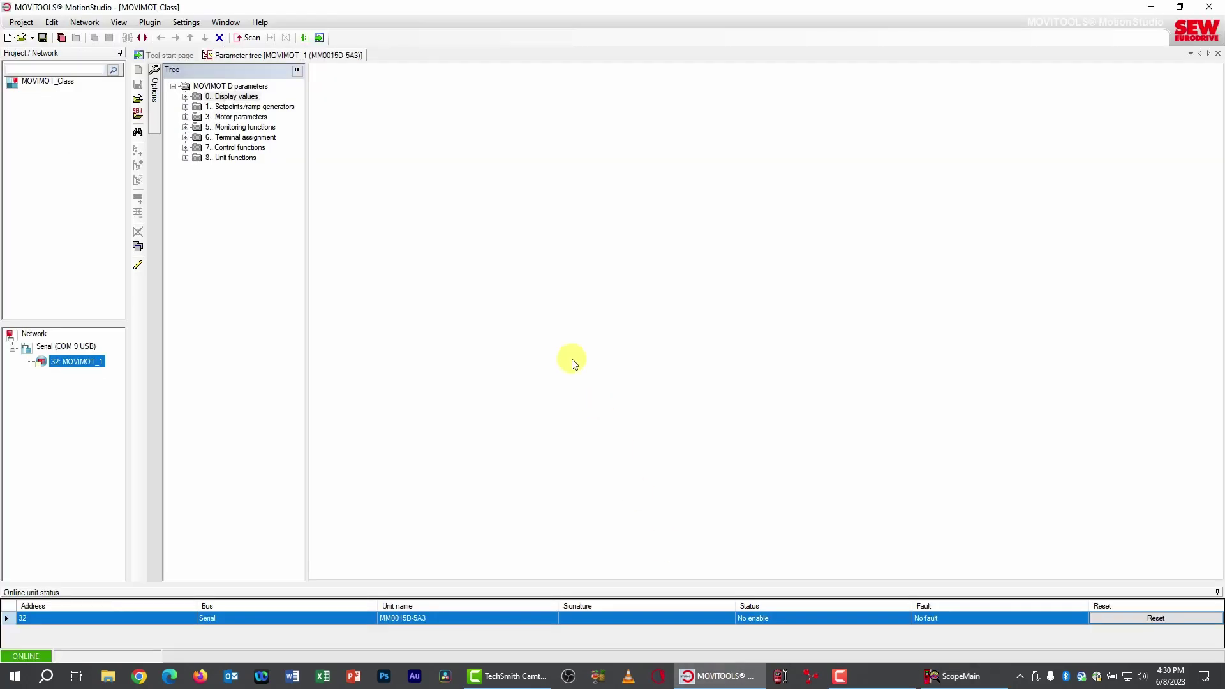
left_click(185, 106)
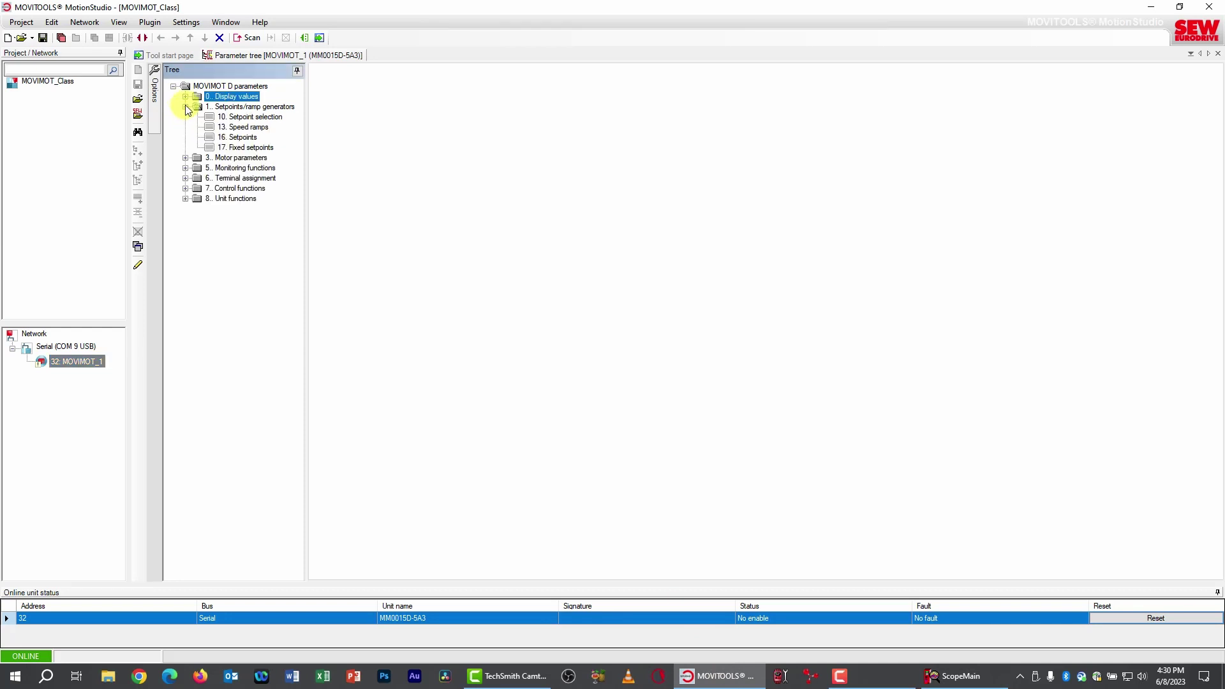
left_click(237, 130)
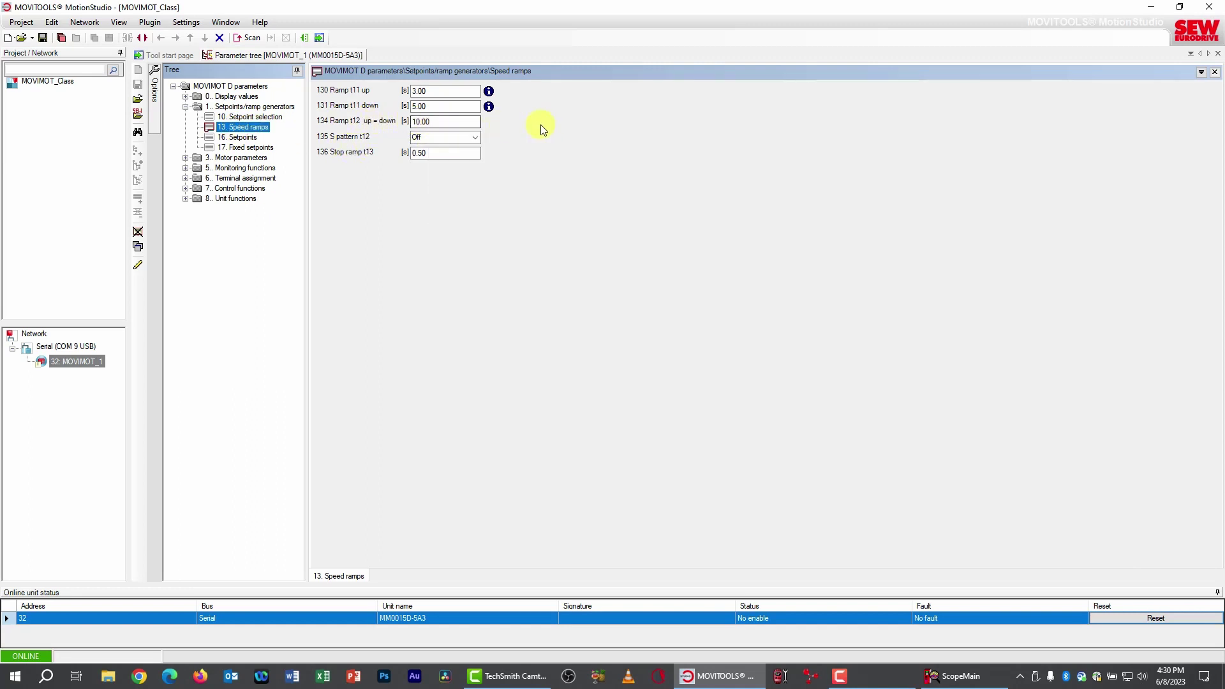
left_click(476, 138)
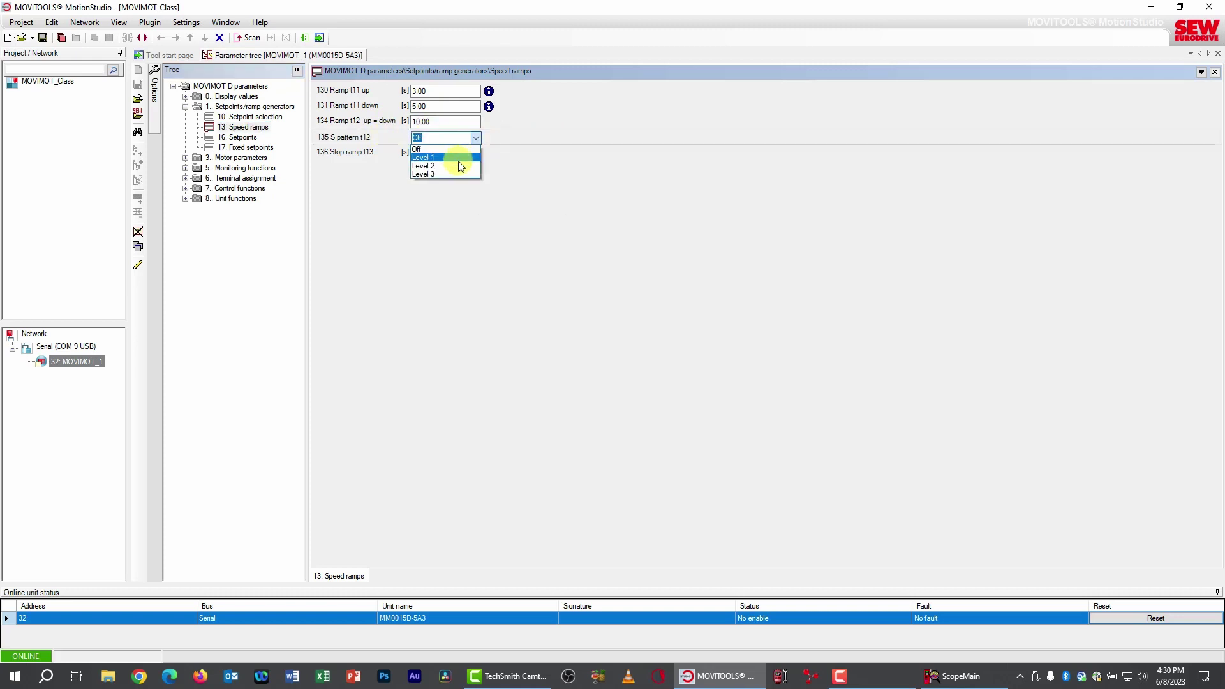
left_click(457, 164)
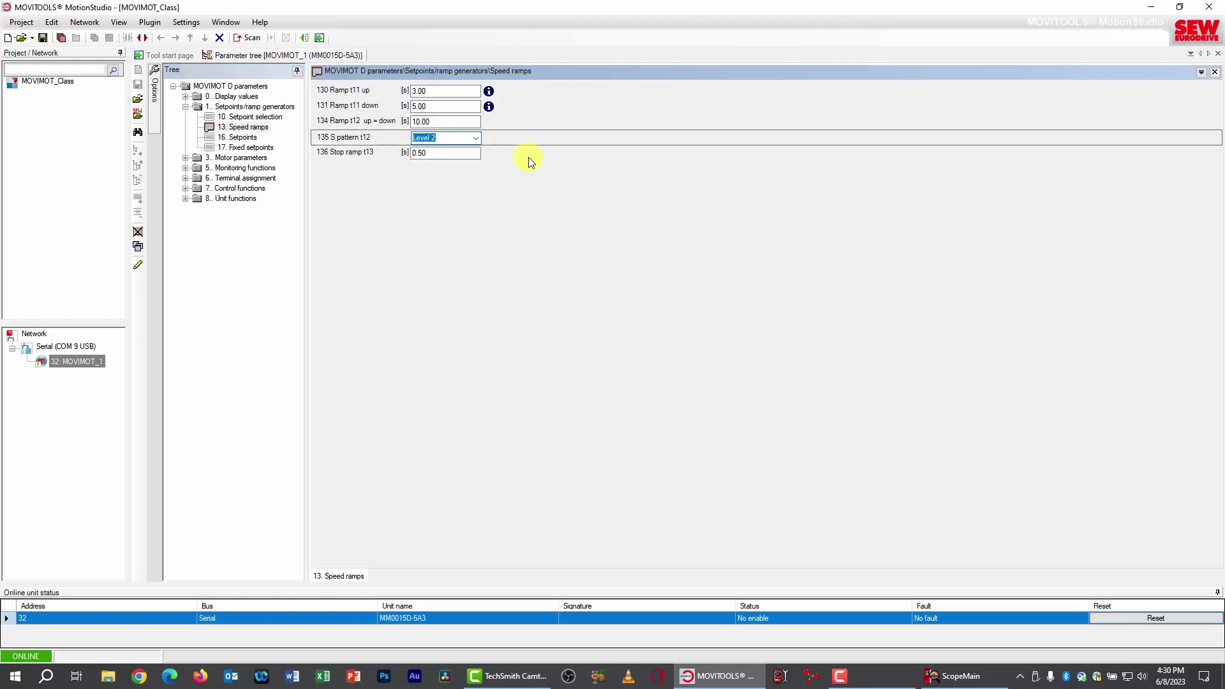
key("Tab")
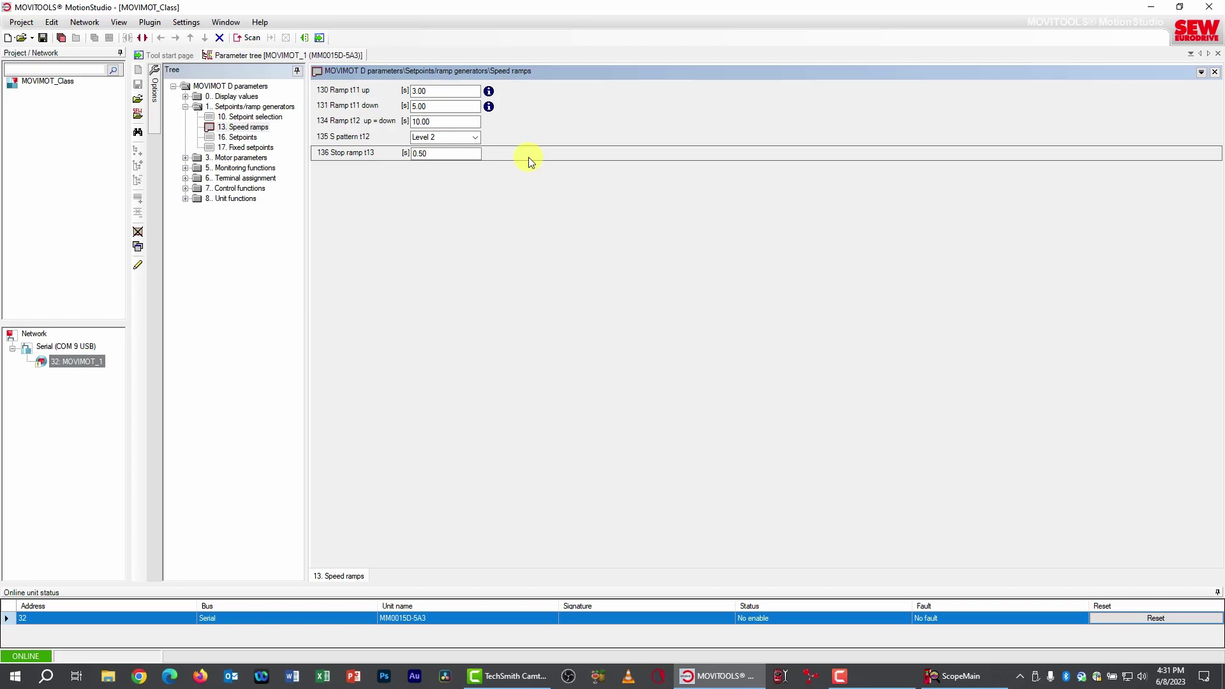
Switch back to Scope, close the current recording without saving it, and open the recorder settings for an empty record.
left_click(967, 681)
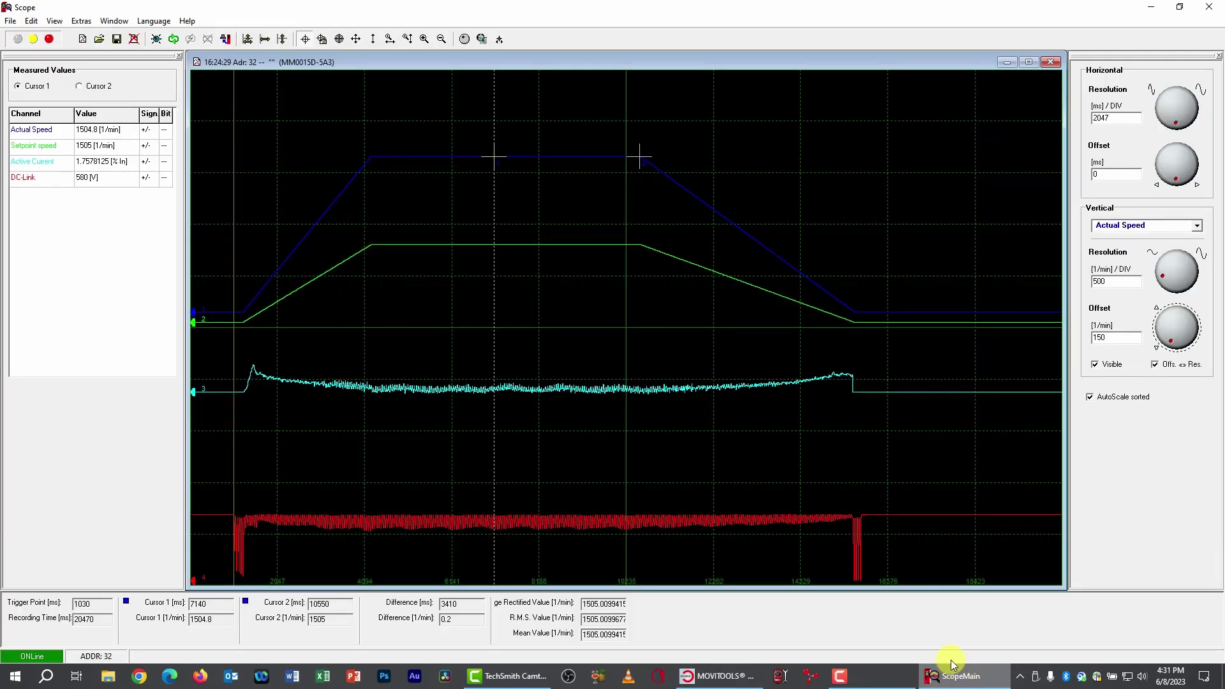
left_click(1051, 62)
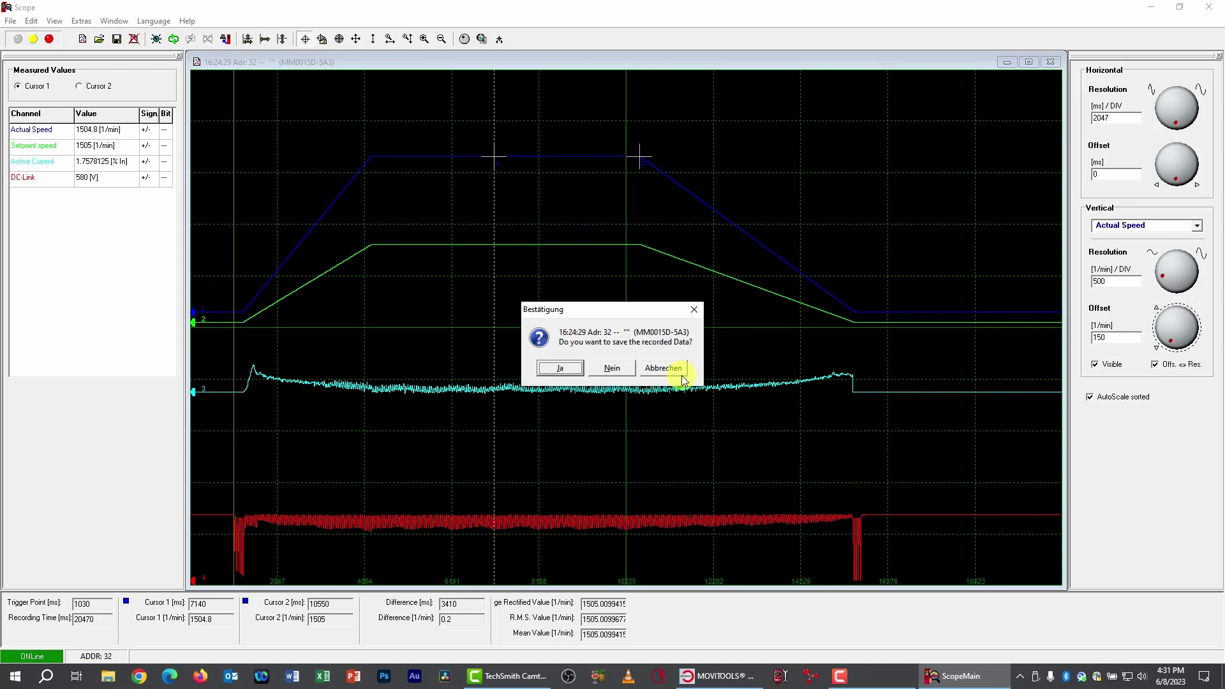
left_click(614, 369)
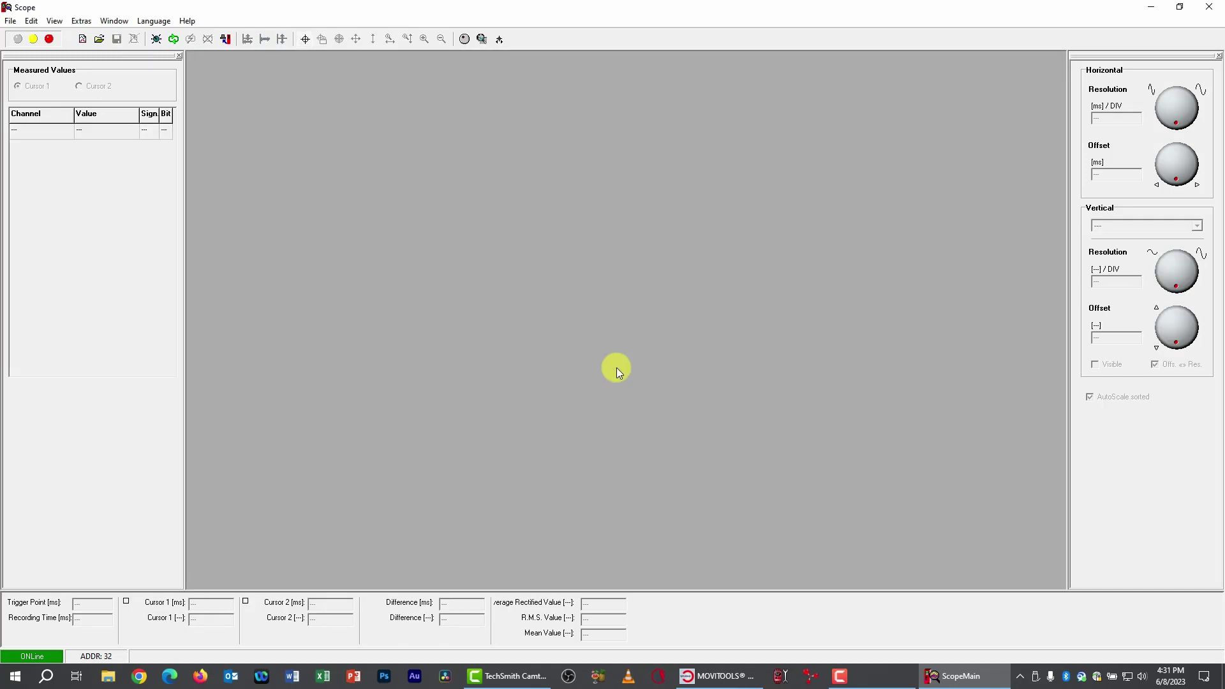
left_click(158, 38)
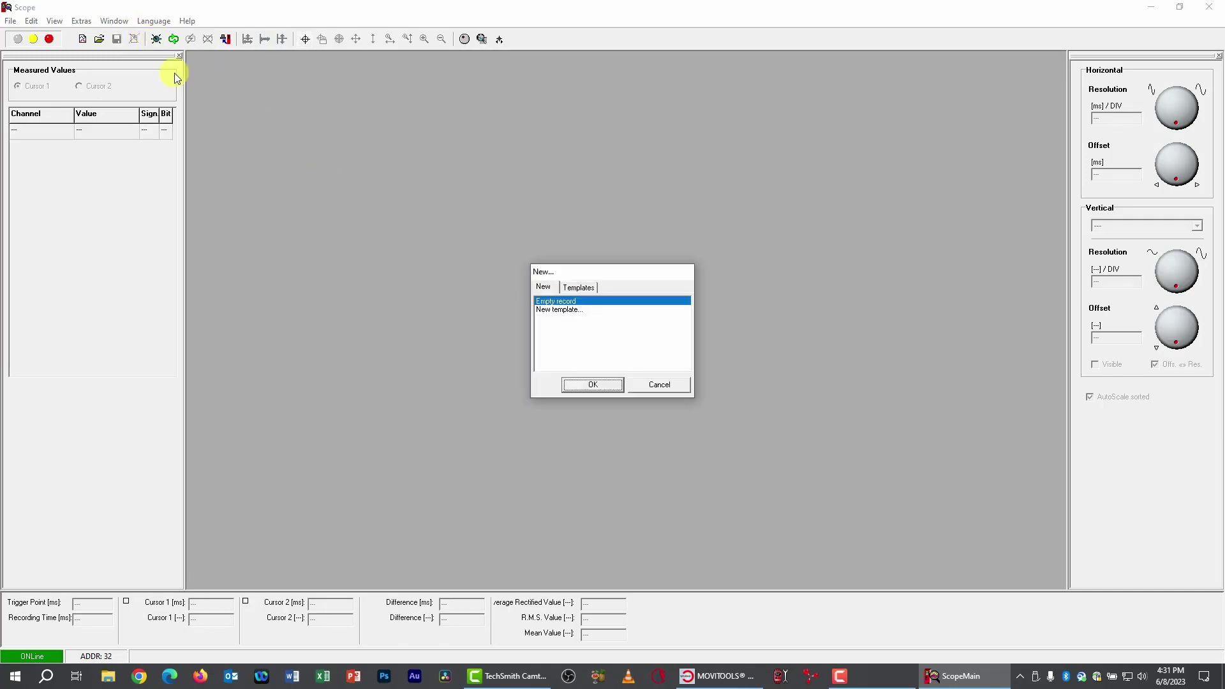
left_click(584, 385)
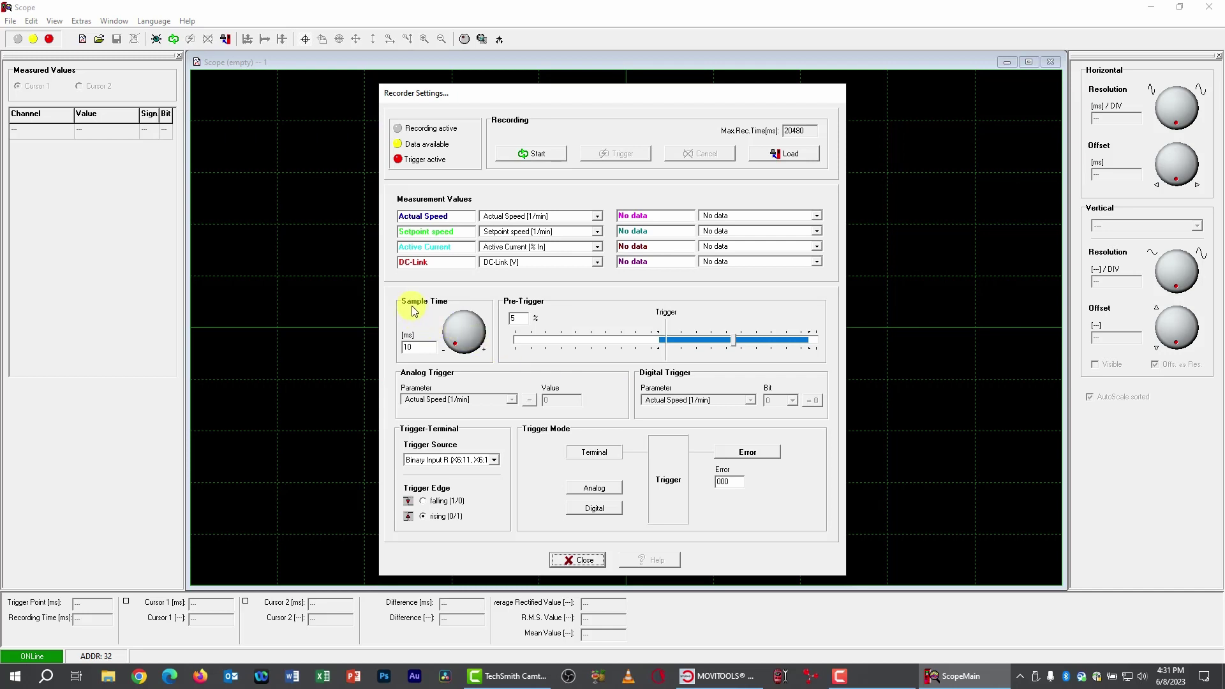
Record a new drive run with a 20 ms sample time and load the recorded data into the empty record.
left_click(419, 346)
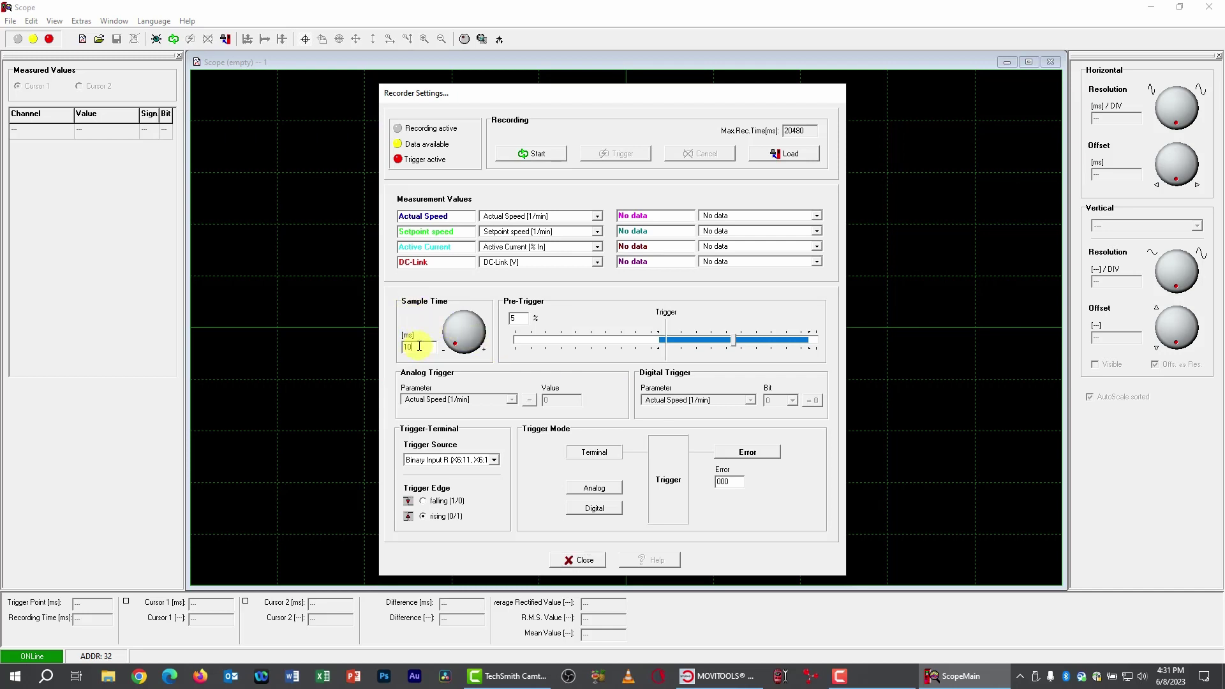
type("20")
left_click(528, 156)
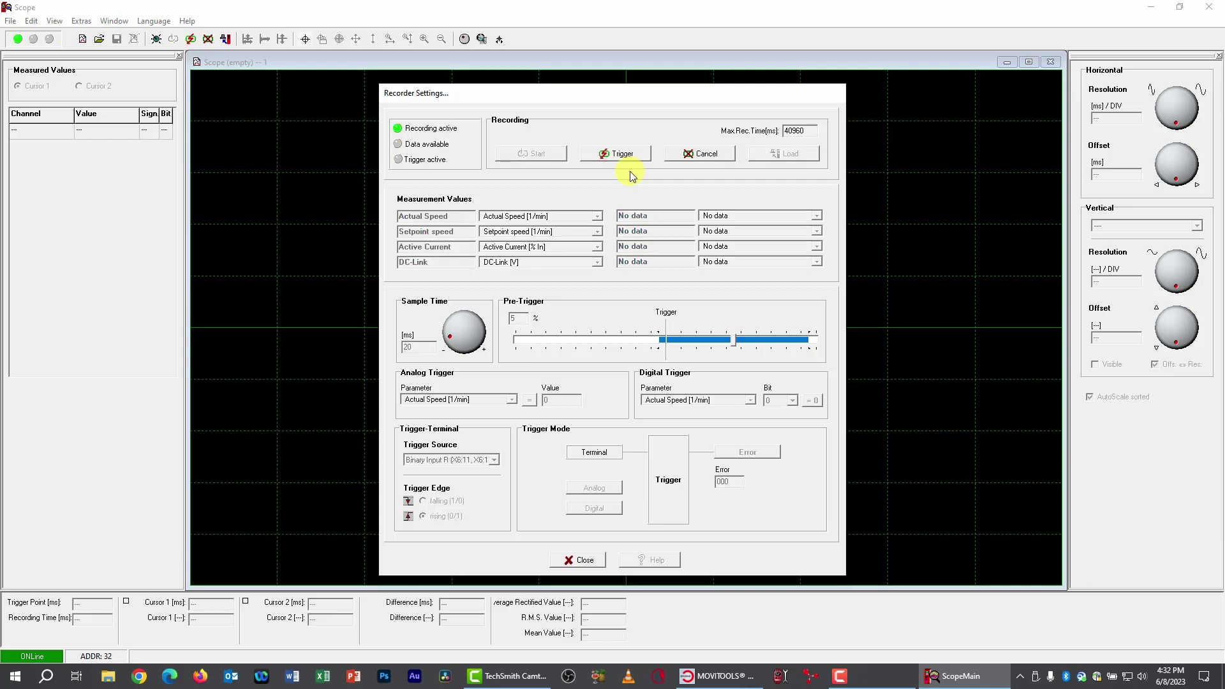
left_click(701, 154)
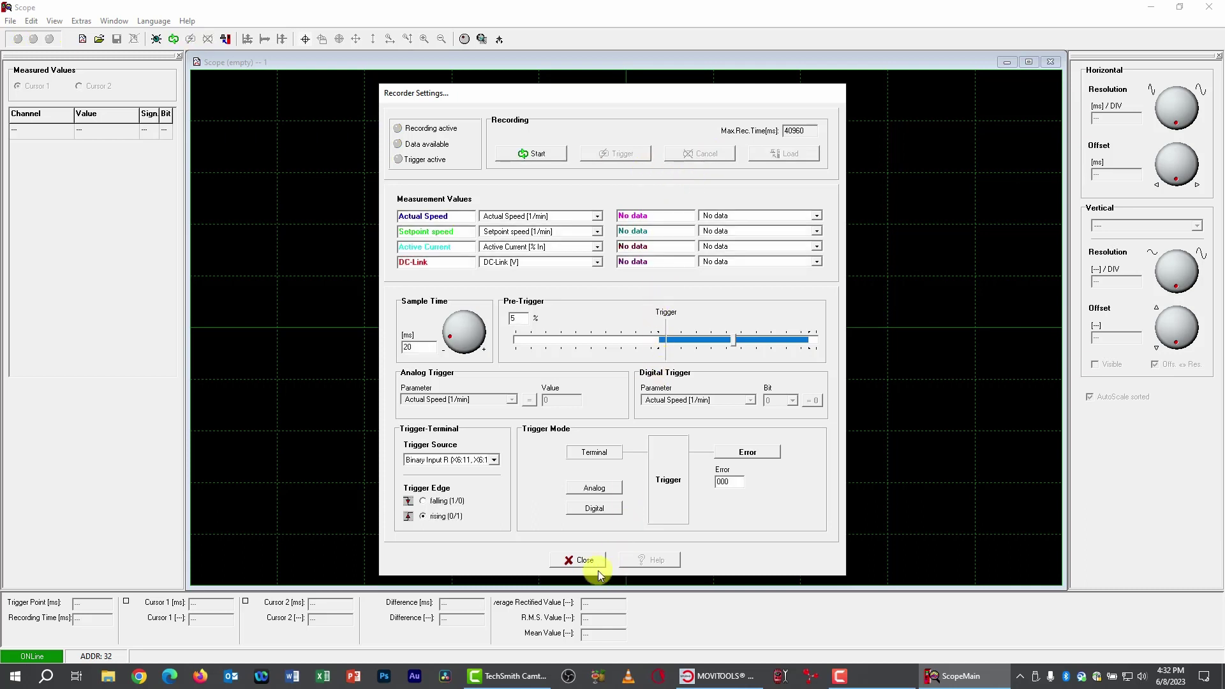
left_click(582, 560)
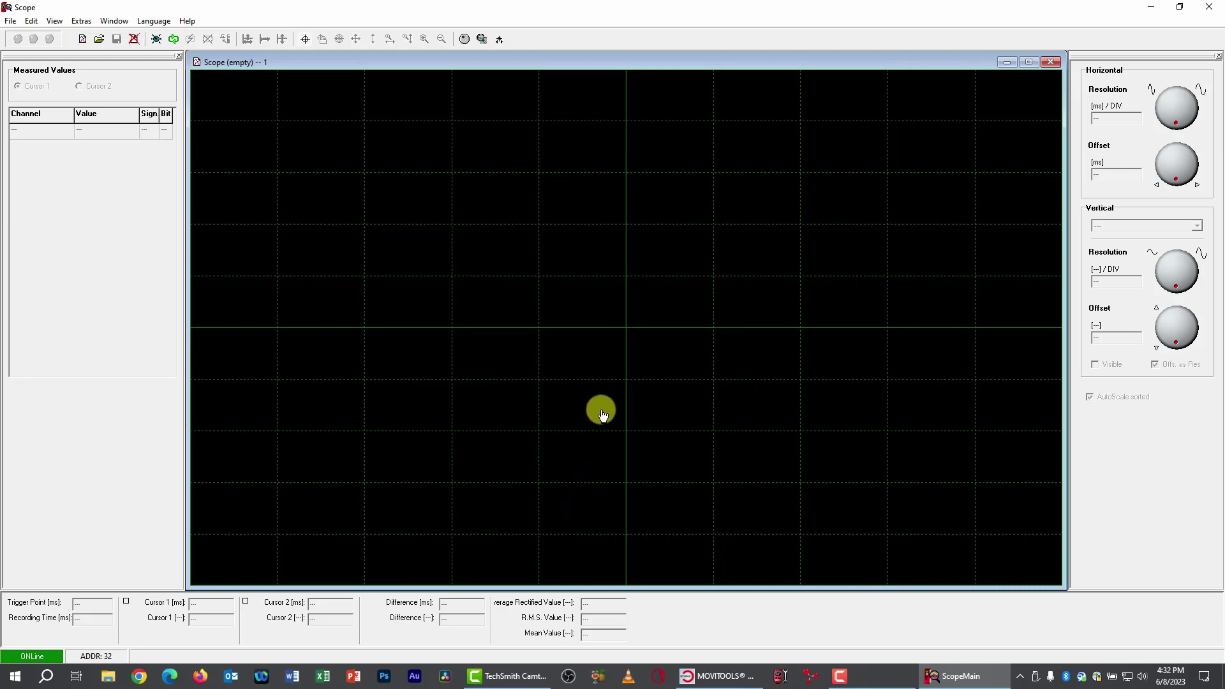
left_click(176, 41)
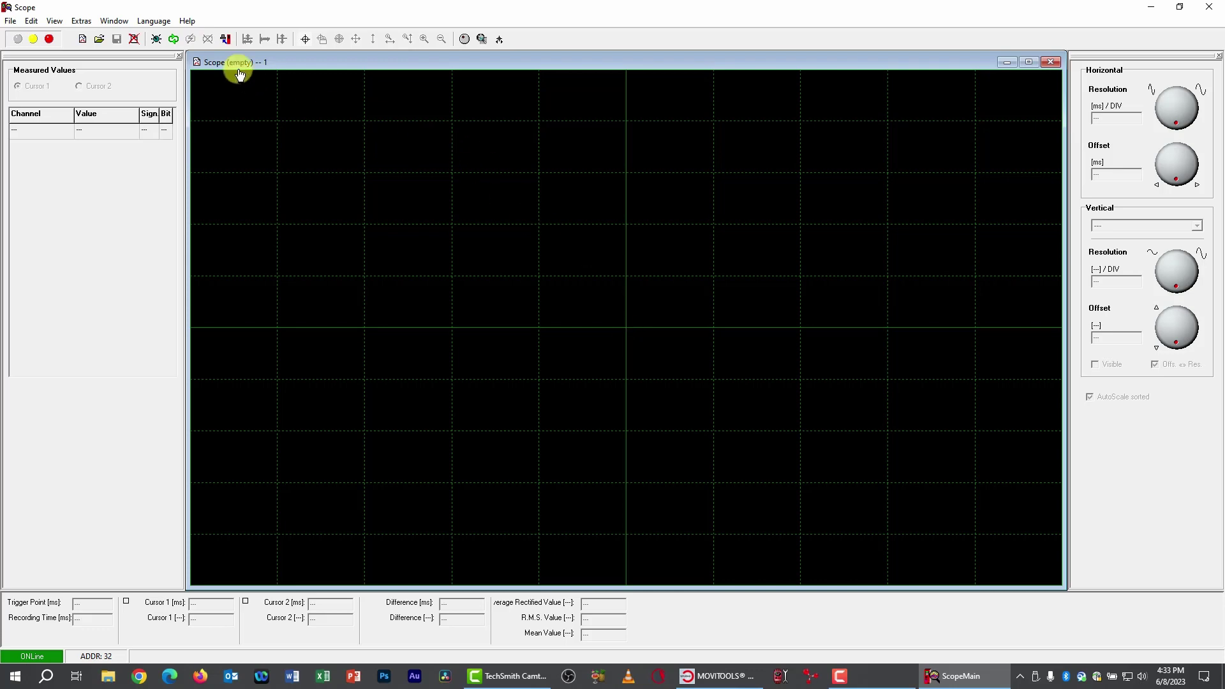
left_click(226, 39)
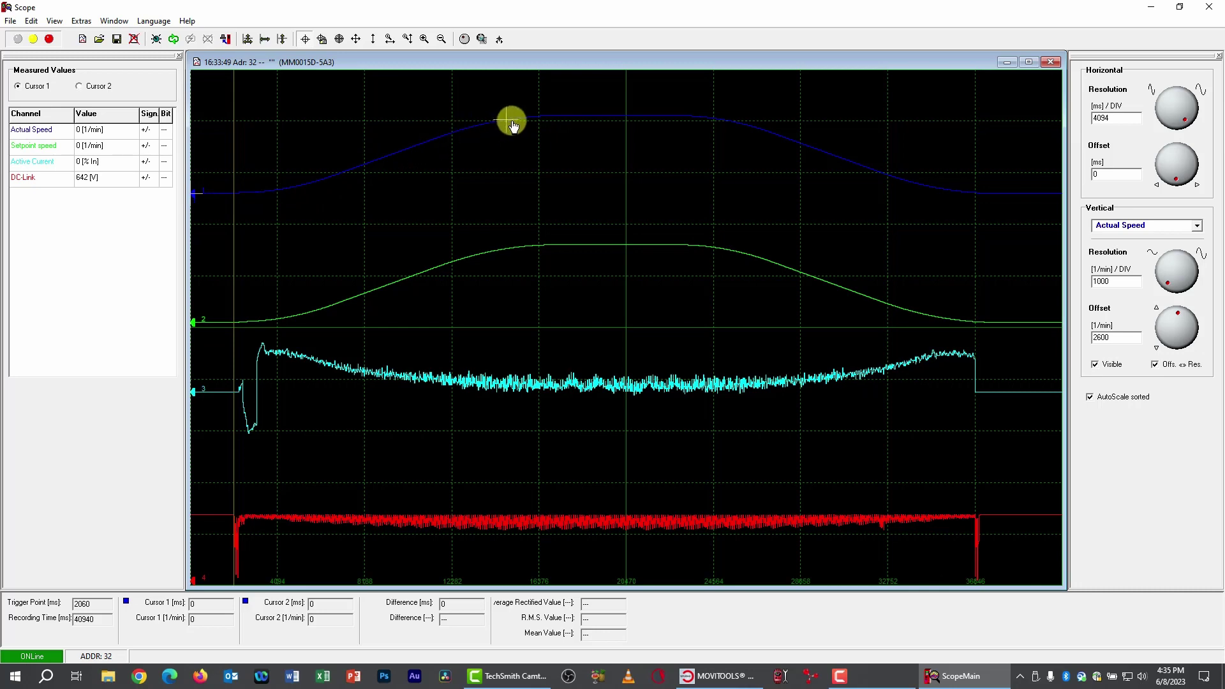
Measure the S-shaped Actual Speed ramp-up by placing the two cursors at its start and end.
left_click(542, 115)
left_click_drag(542, 117, 540, 116)
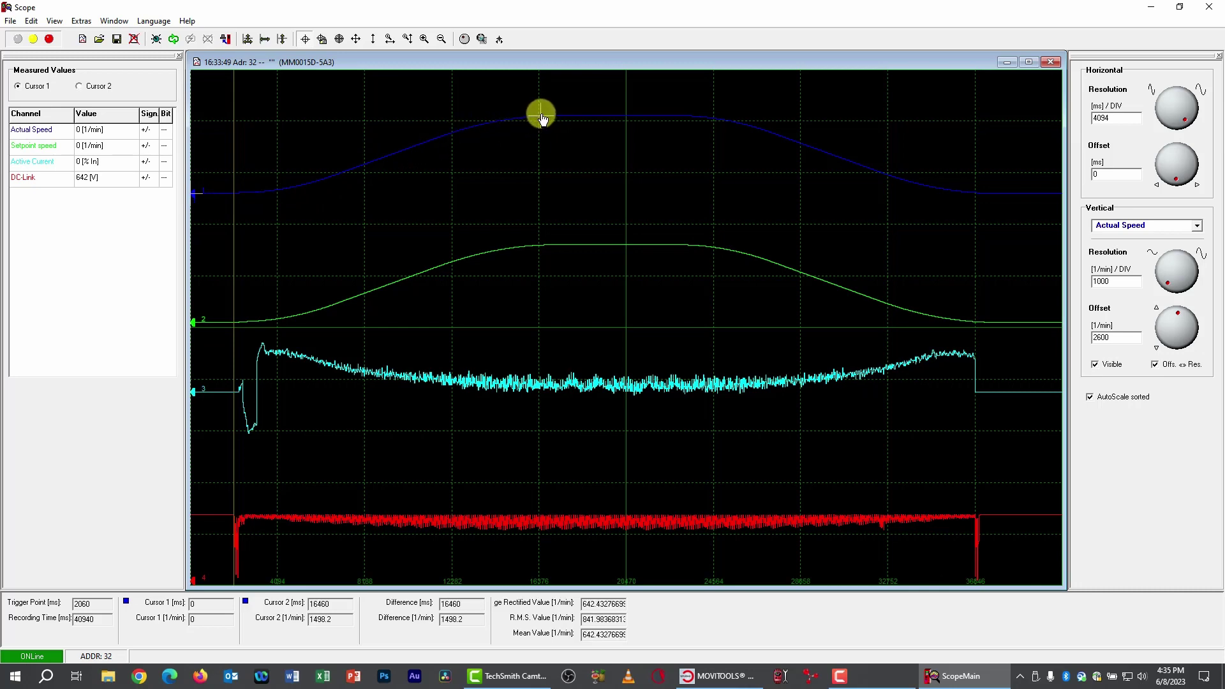
left_click_drag(199, 185, 234, 199)
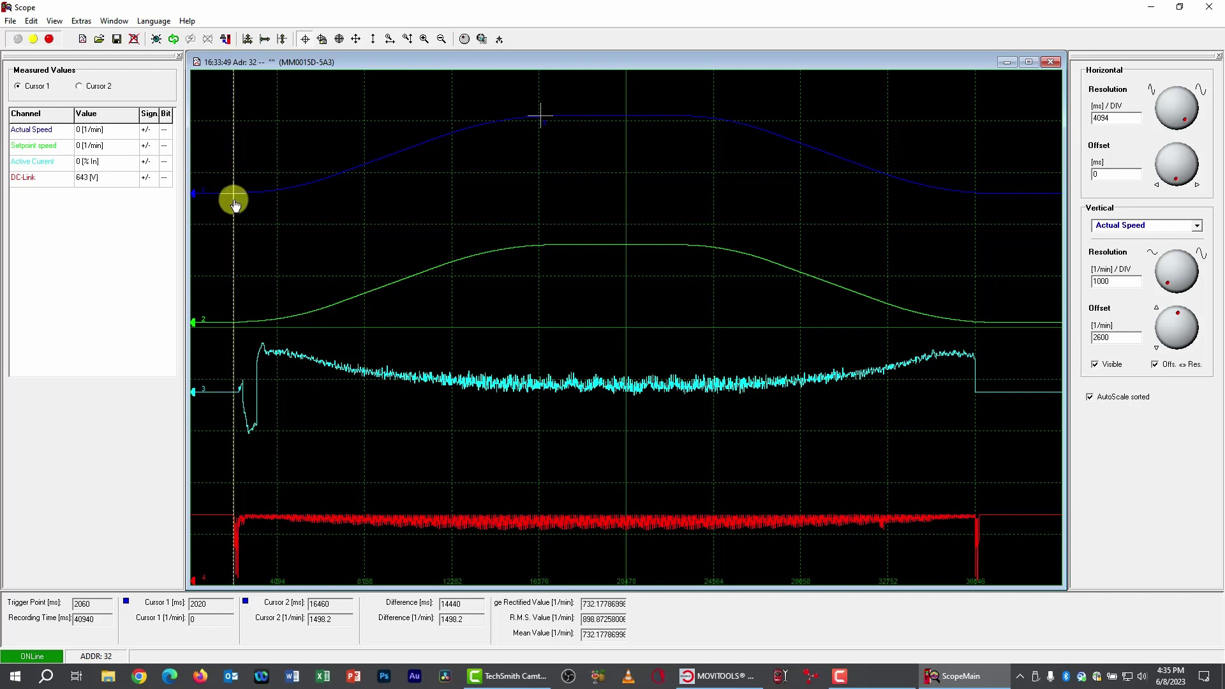
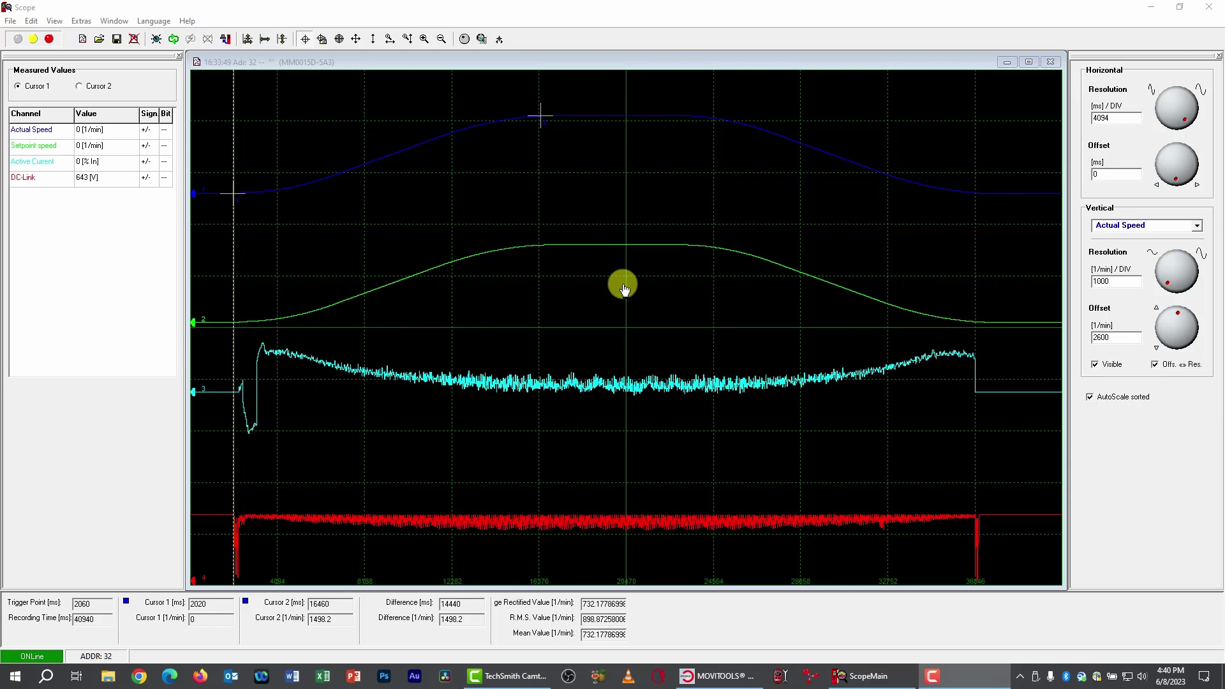
Switch to MotionStudio and set the S pattern t12 parameter to Off.
left_click(708, 674)
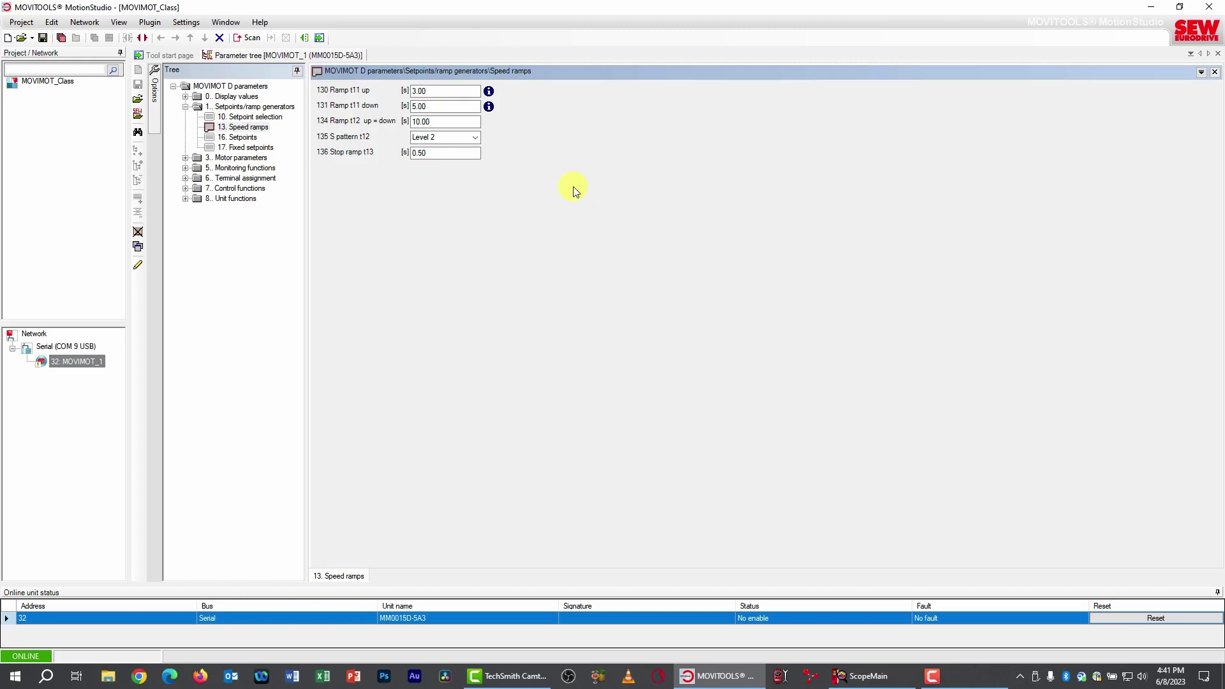
left_click(476, 137)
left_click(430, 147)
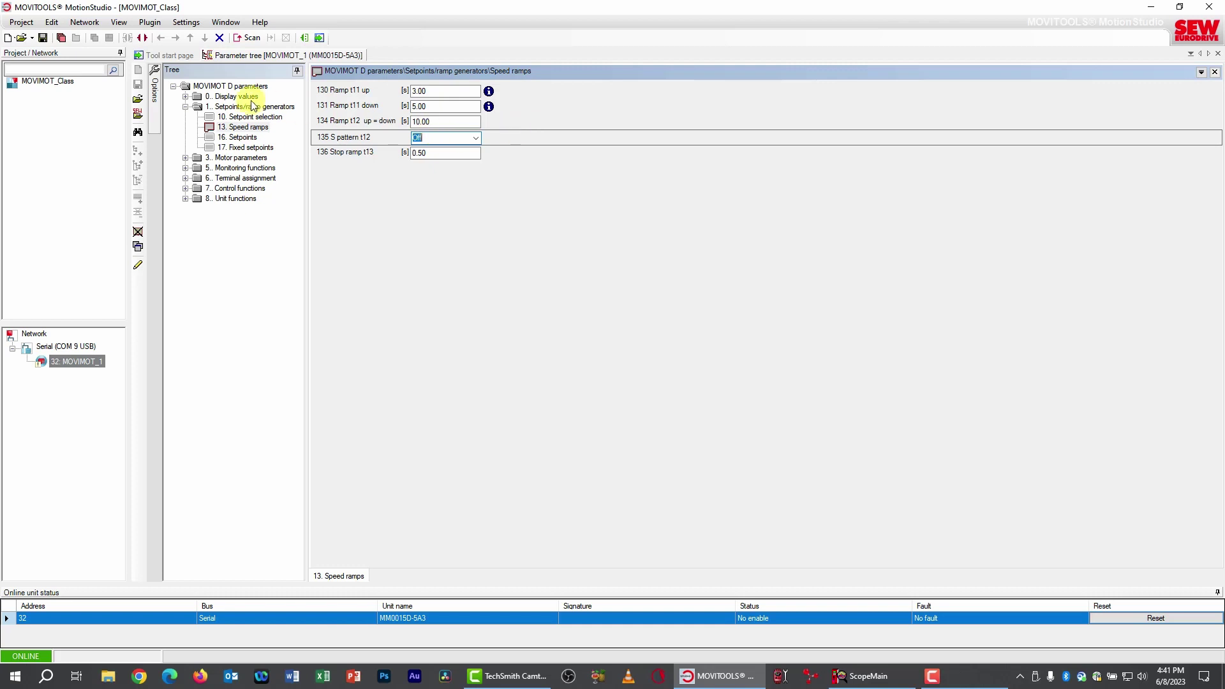
Open Fault memory 0 in the display values and read the stored fault's code and description.
left_click(185, 97)
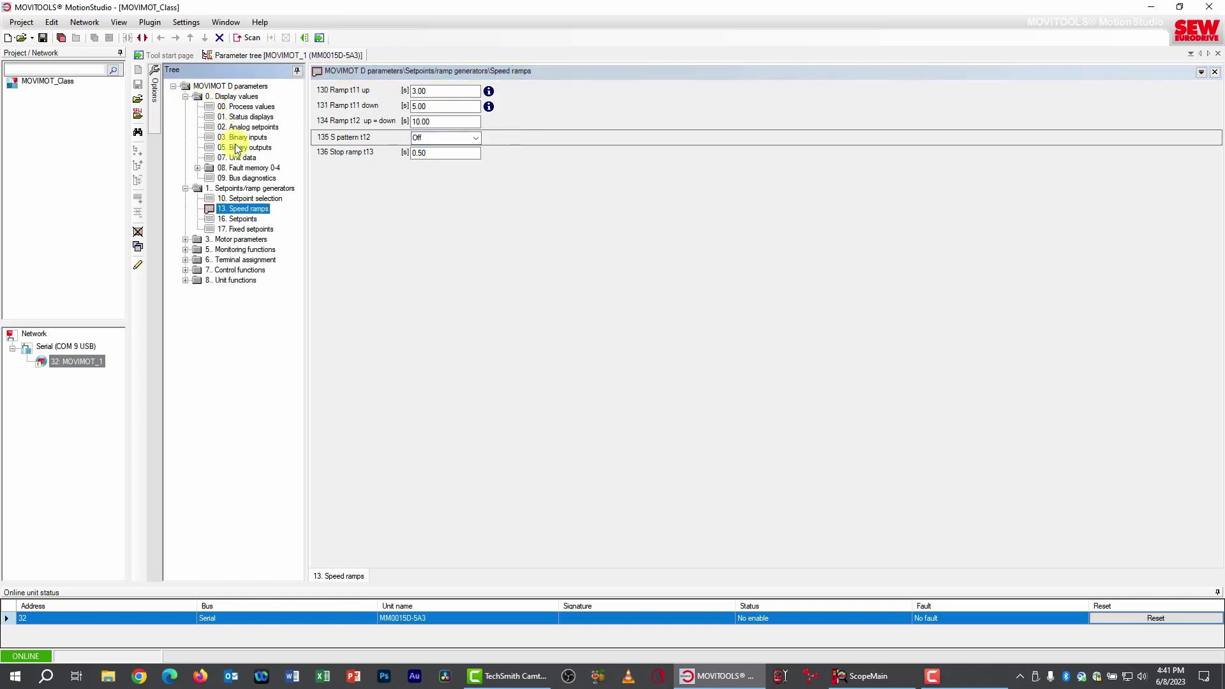
left_click(197, 168)
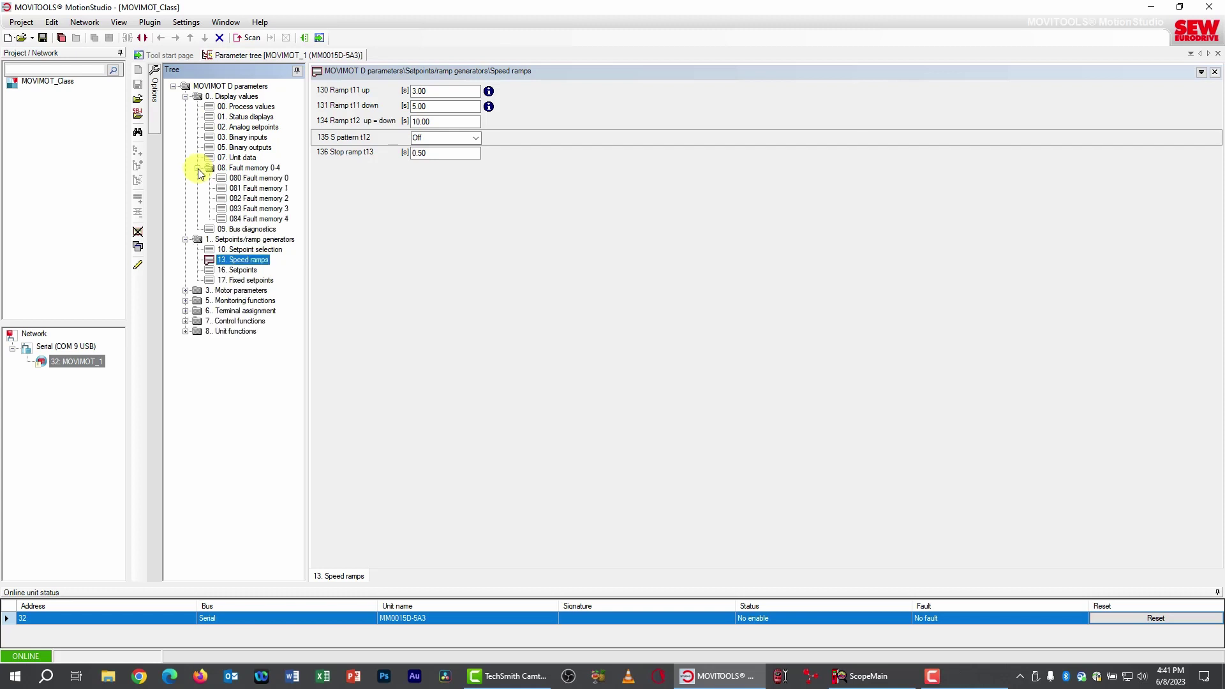
left_click(227, 178)
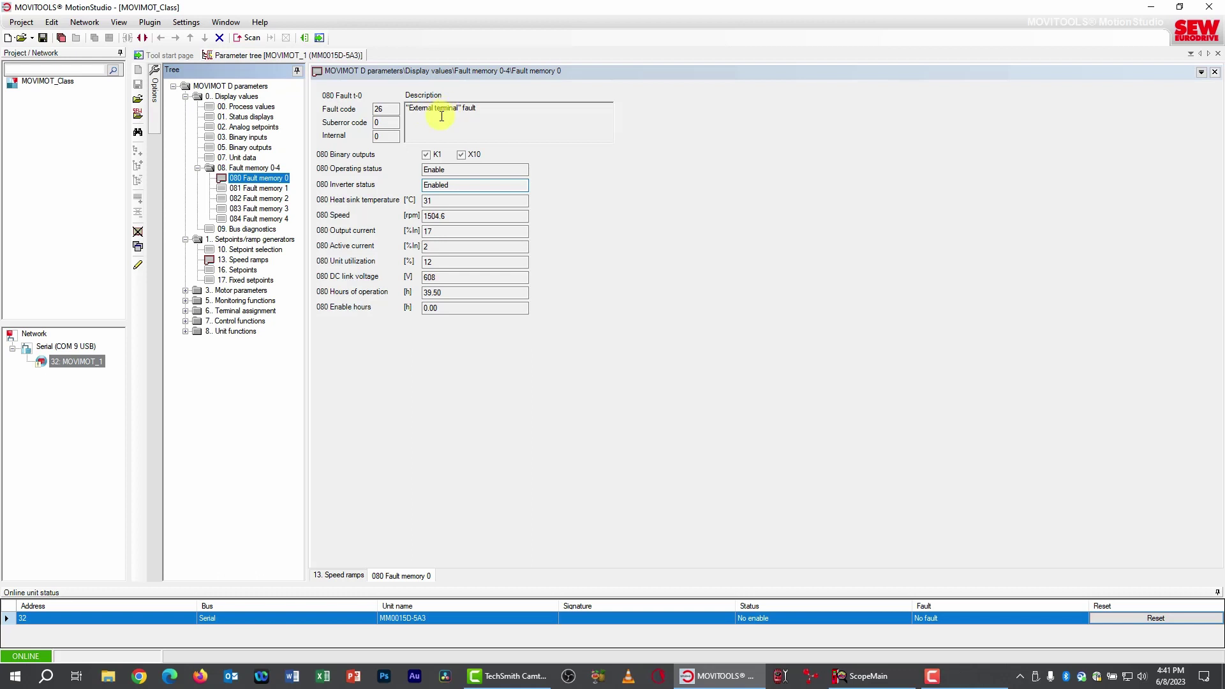
mouse_move(388, 111)
Return to Scope, discard the S-pattern recording, and start an empty record with its recorder settings open.
left_click(867, 678)
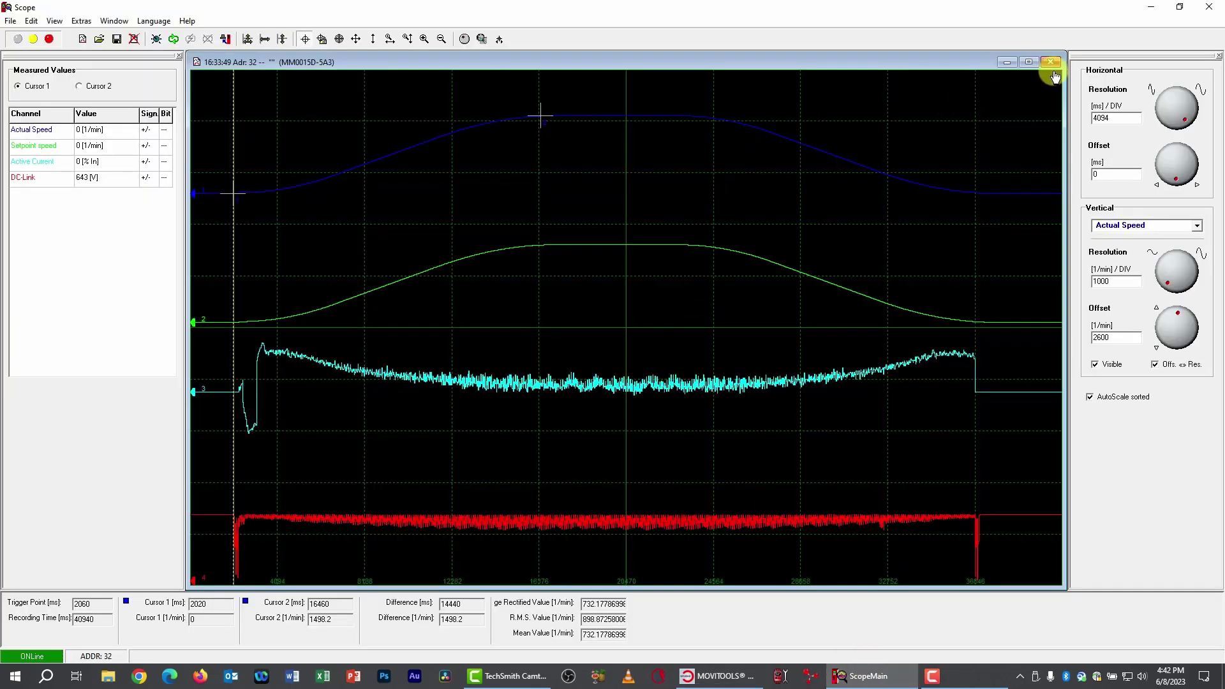
left_click(1050, 62)
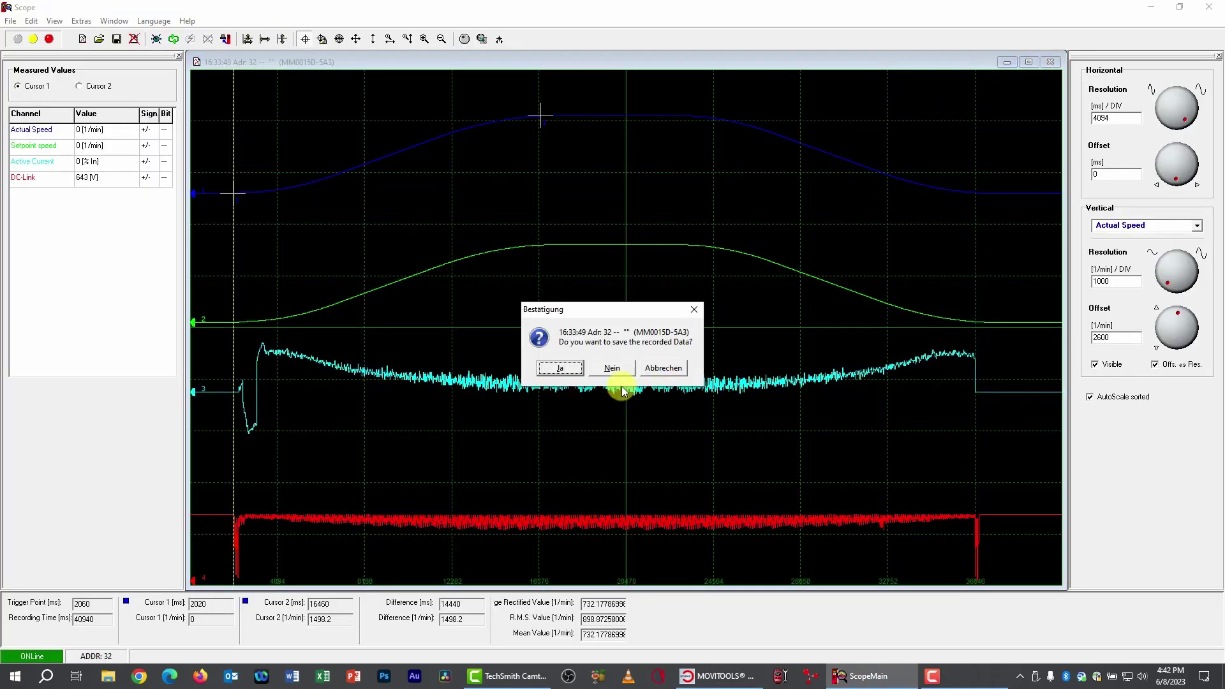
left_click(612, 370)
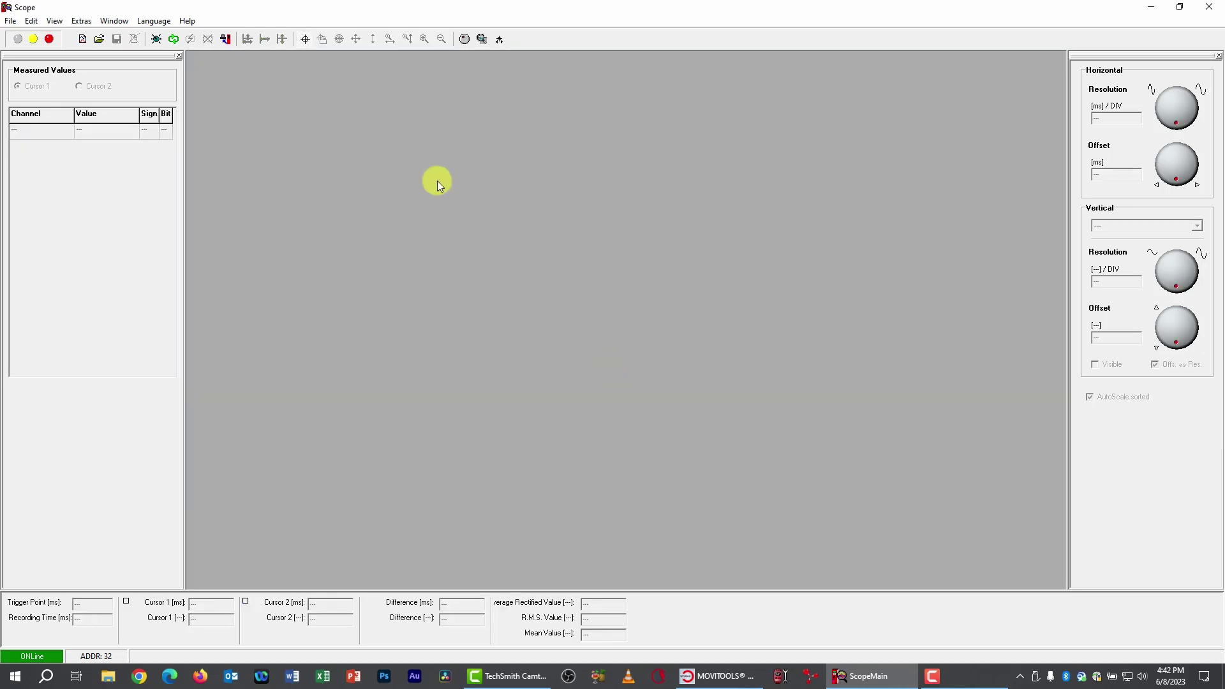
left_click(156, 38)
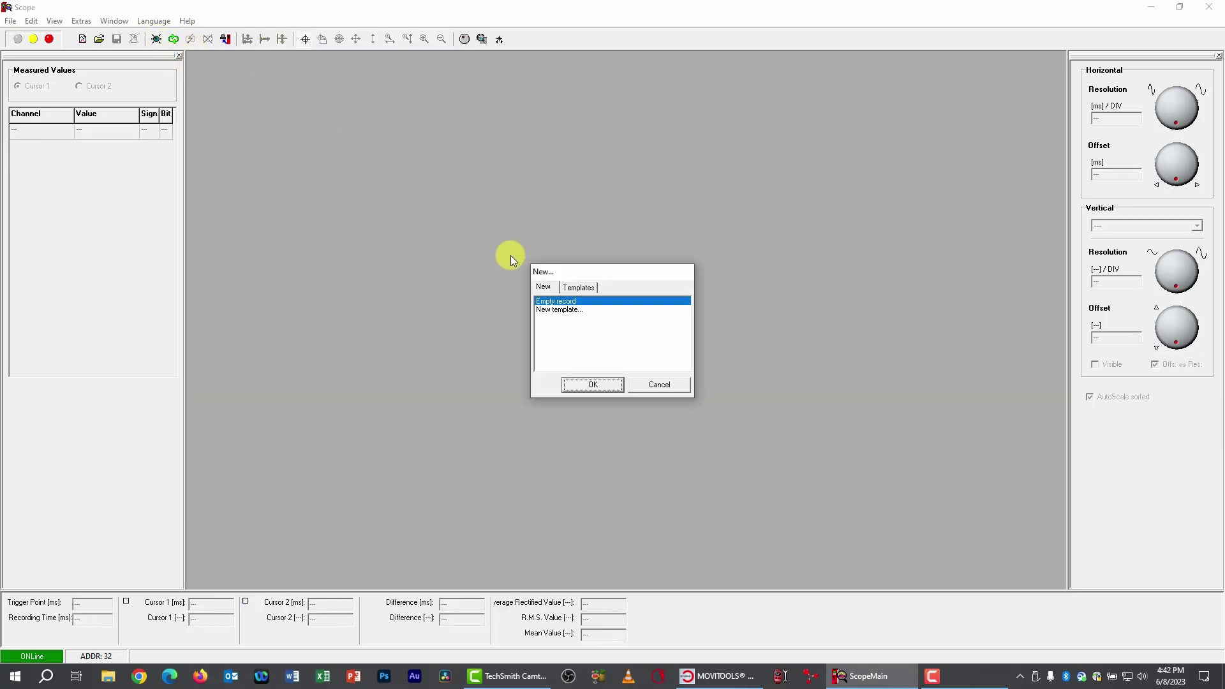
left_click(589, 384)
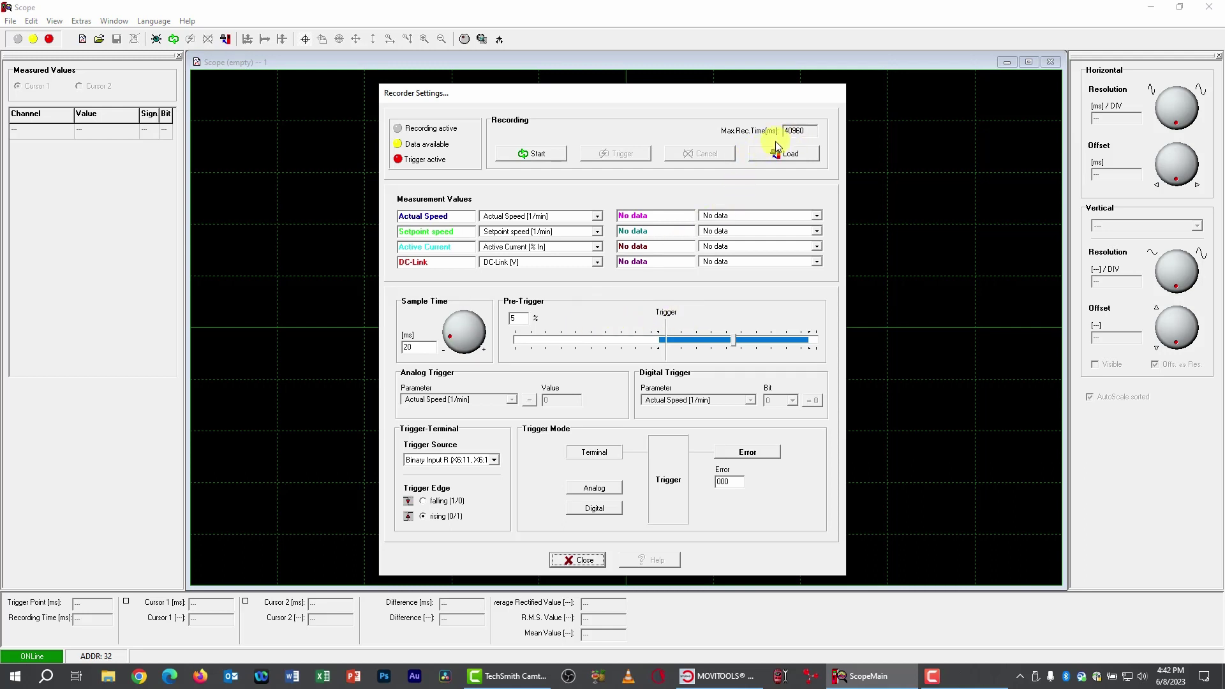
Set the recorder's sample time to 15 ms and the pre-trigger to 90 %.
double_click(419, 351)
left_click(420, 345)
key("BackSpace")
key("BackSpace")
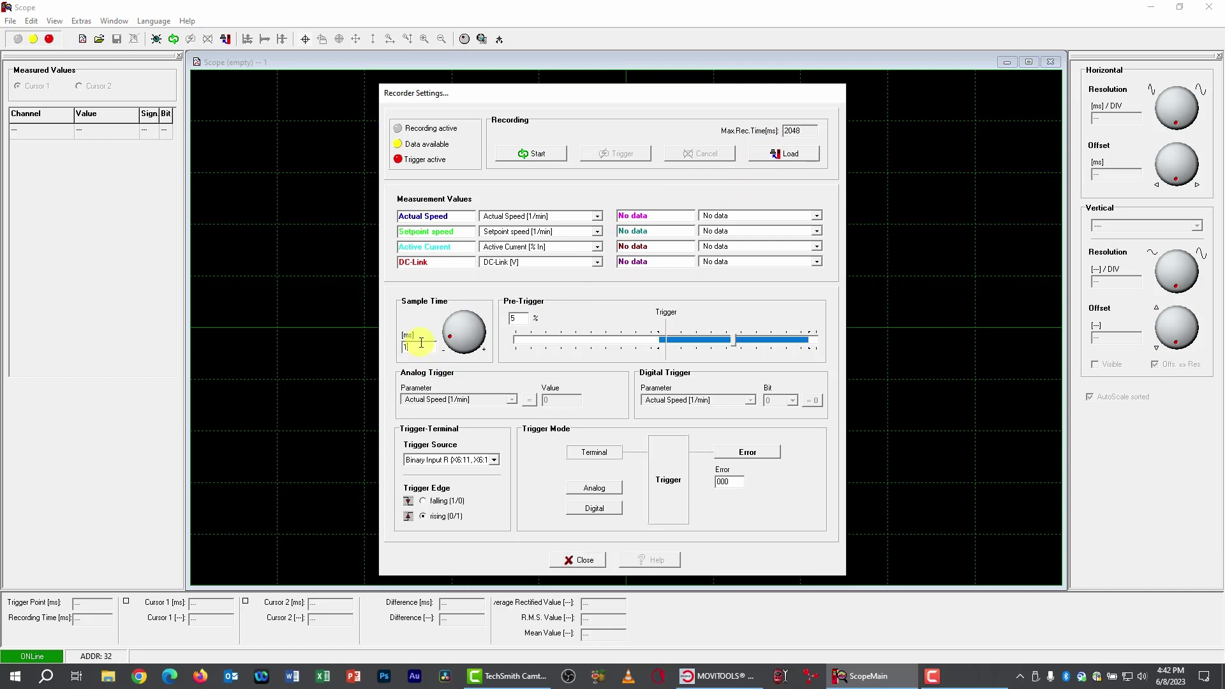
type("15")
left_click(441, 325)
left_click_drag(732, 339, 609, 340)
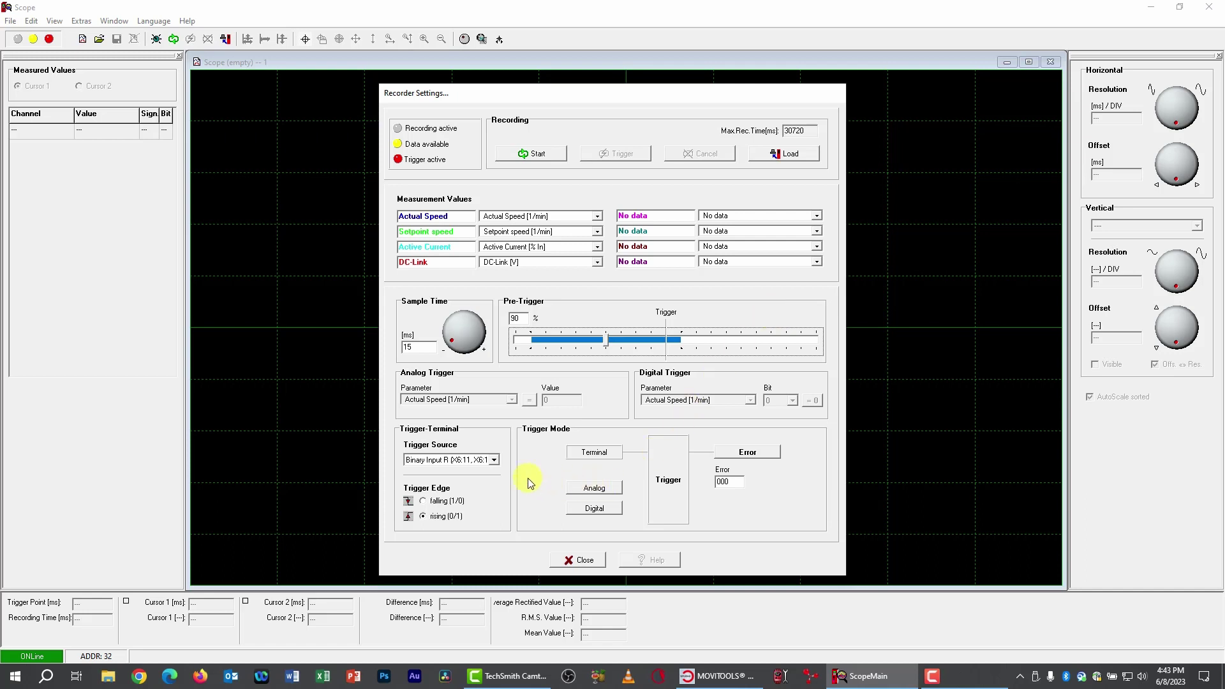
Set the recorder's trigger source to Manual and the error trigger code to 26.
left_click(495, 459)
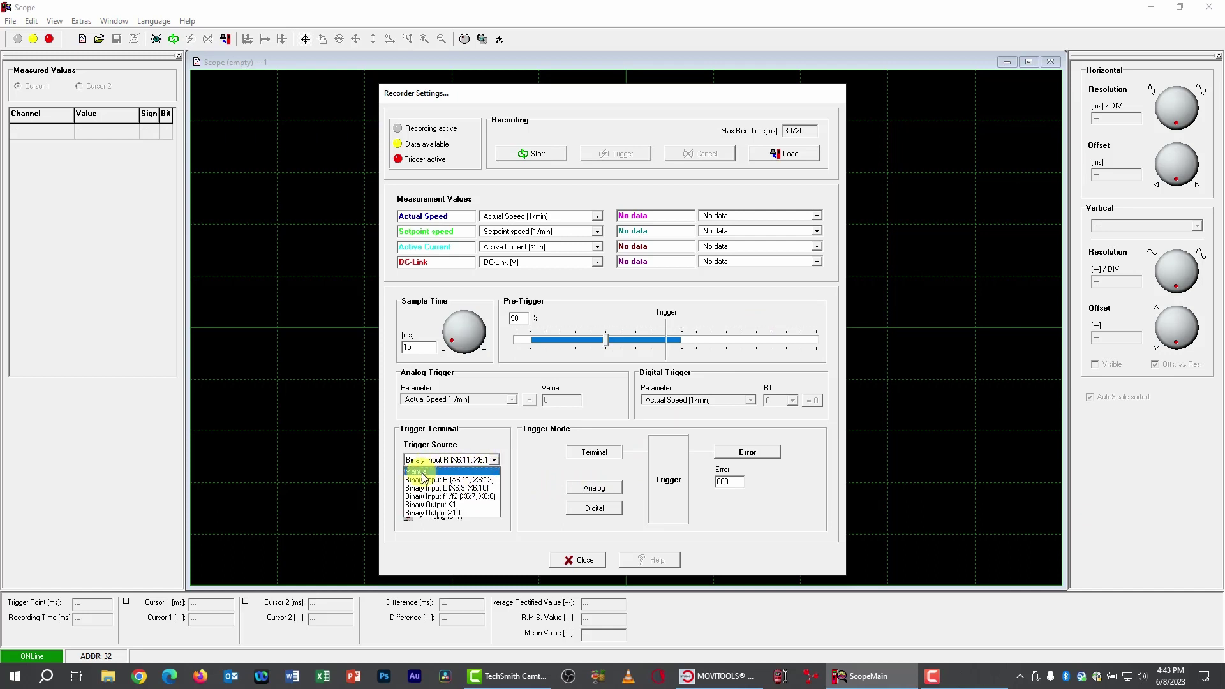
left_click(464, 471)
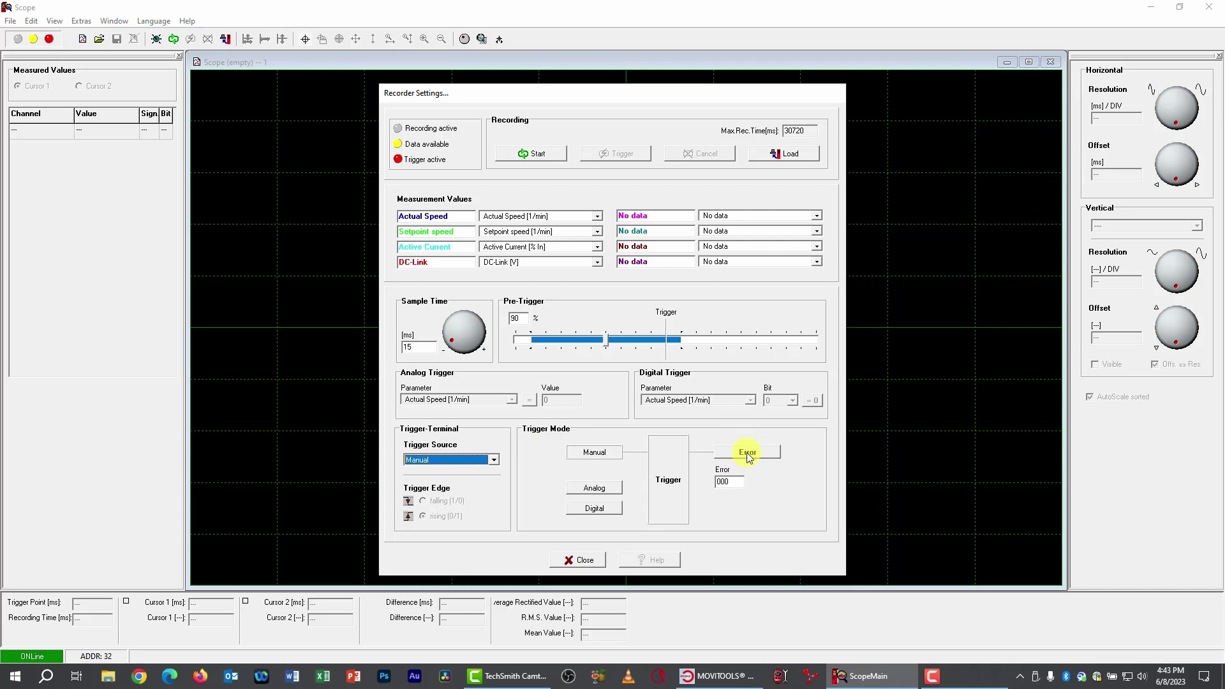
left_click(735, 483)
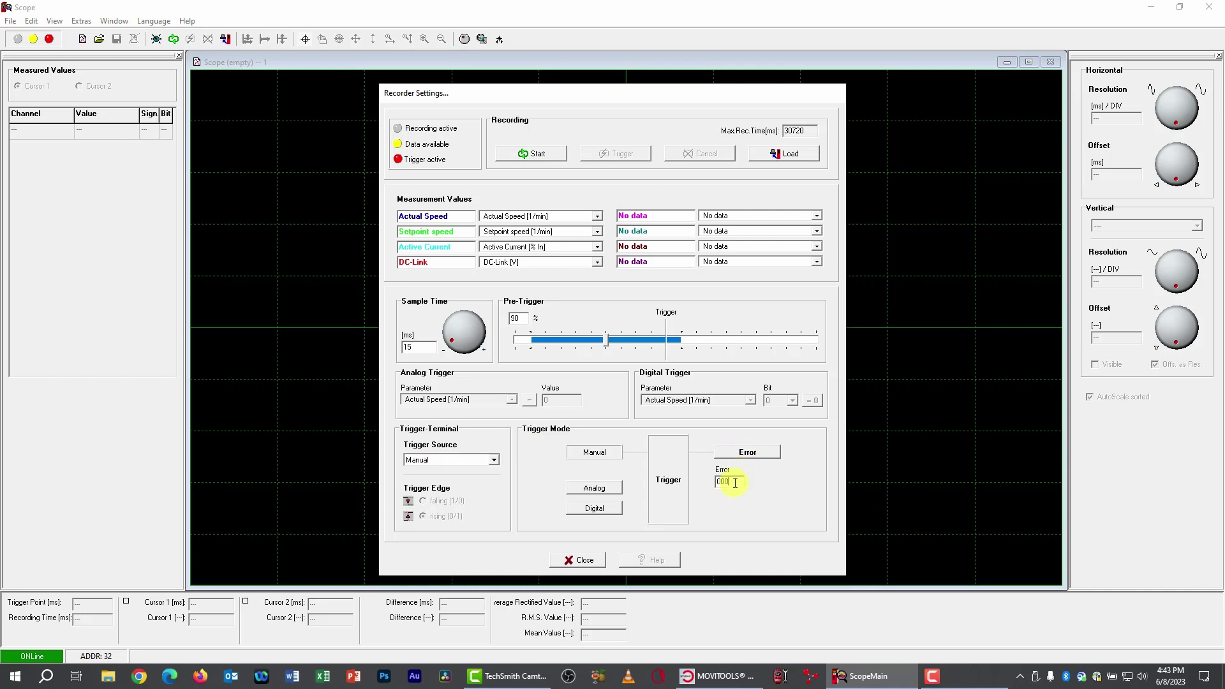
type("26")
Start a trial recording, cancel it, and close the recorder settings.
left_click(530, 155)
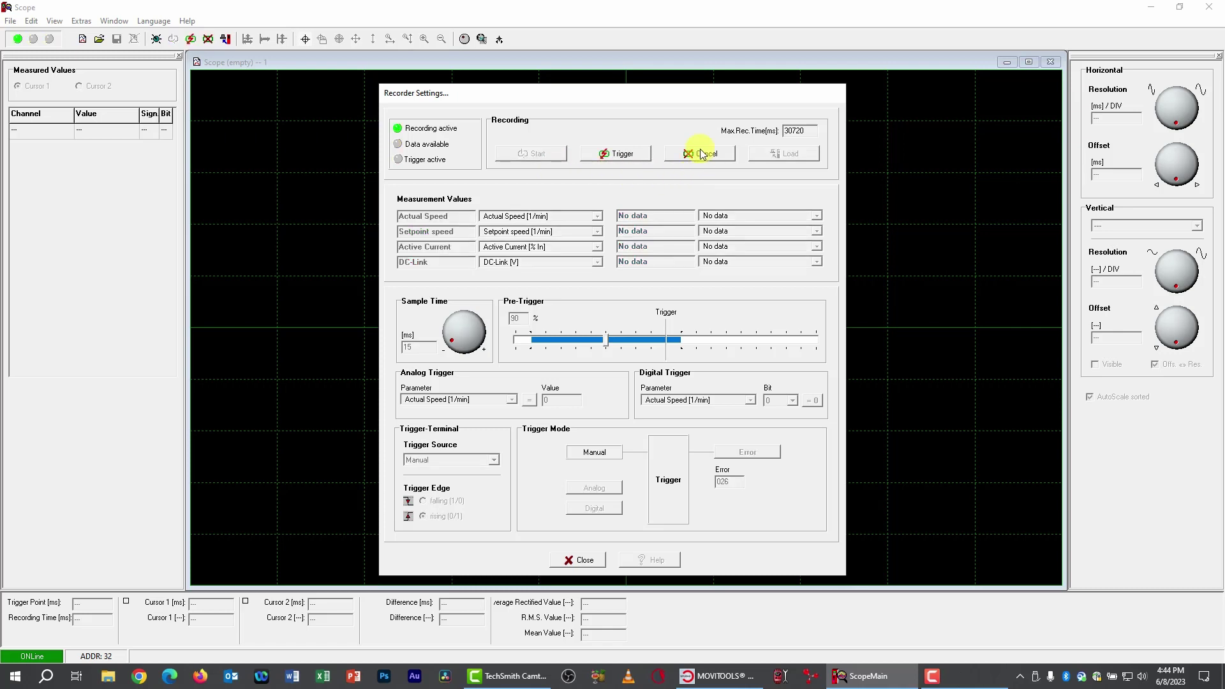
left_click(701, 157)
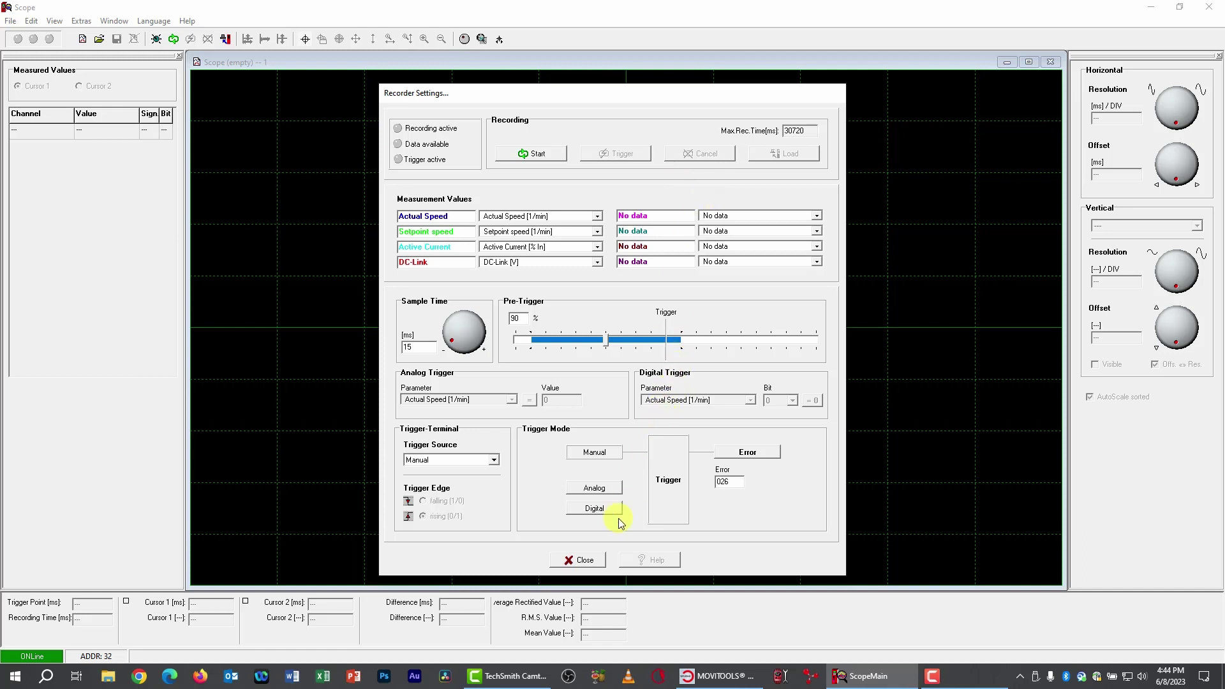
left_click(572, 560)
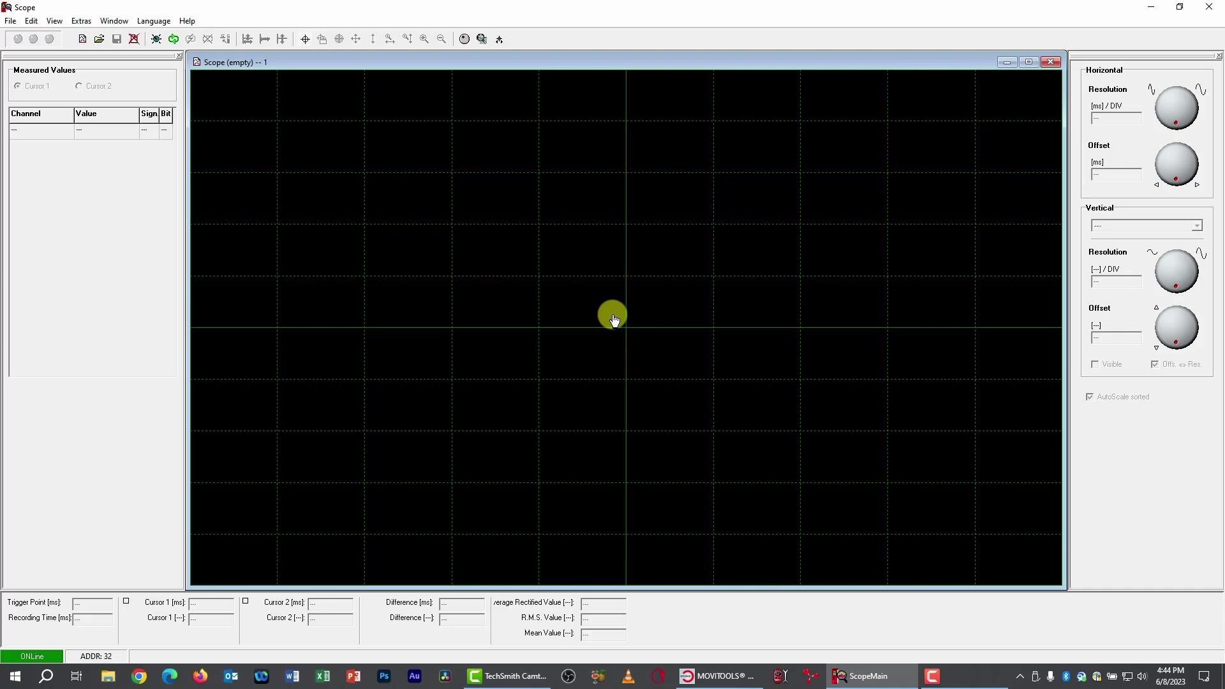
Start the fault-triggered recording and load its recorded data into the empty scope record.
left_click(173, 39)
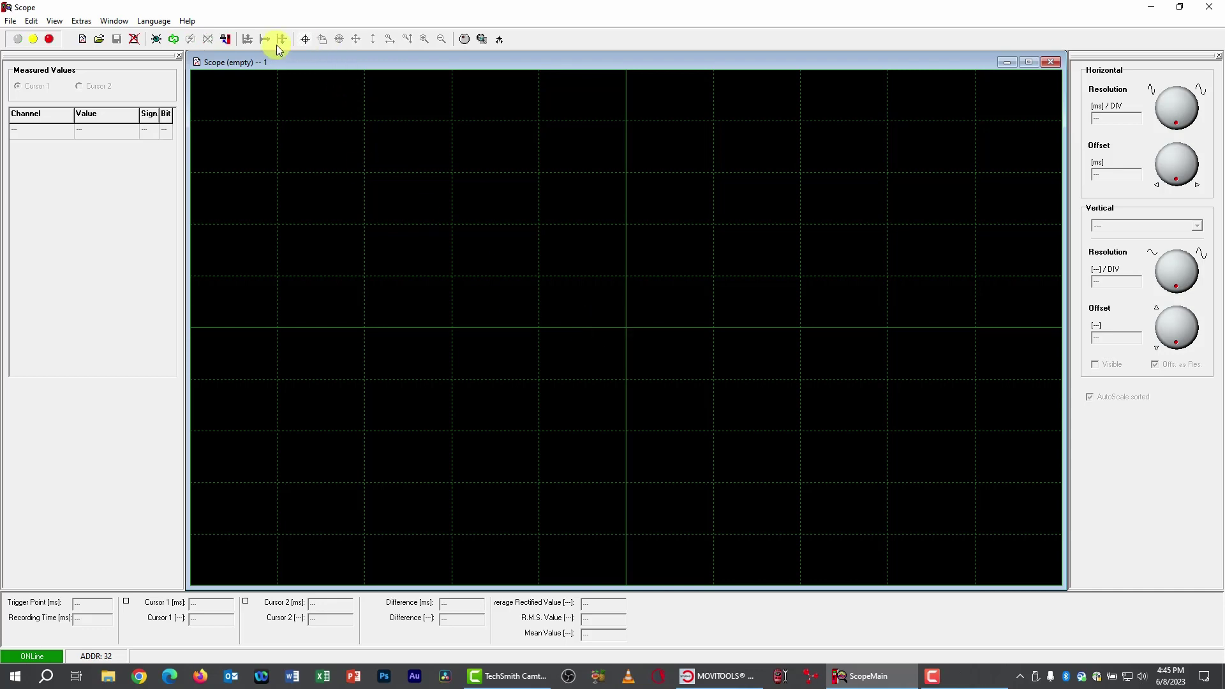
left_click(225, 39)
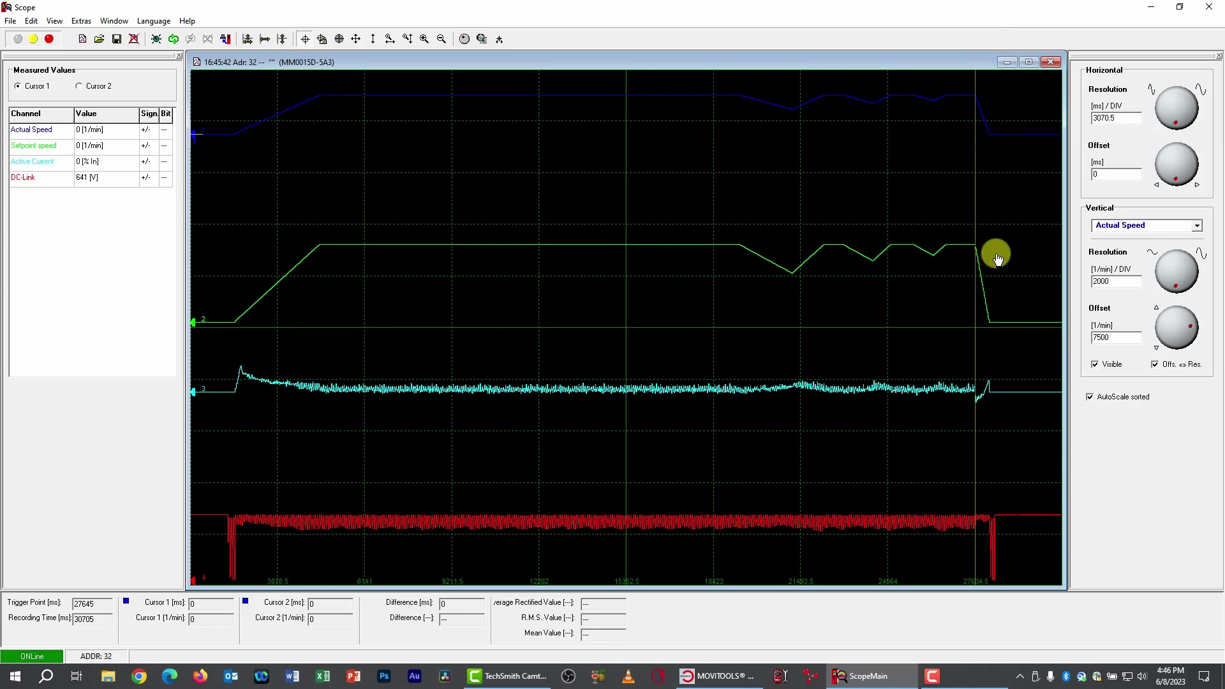
Measure the final stopping ramp on the Actual Speed trace, with cursor 1 at the ramp's start and cursor 2 at its end.
left_click(196, 138)
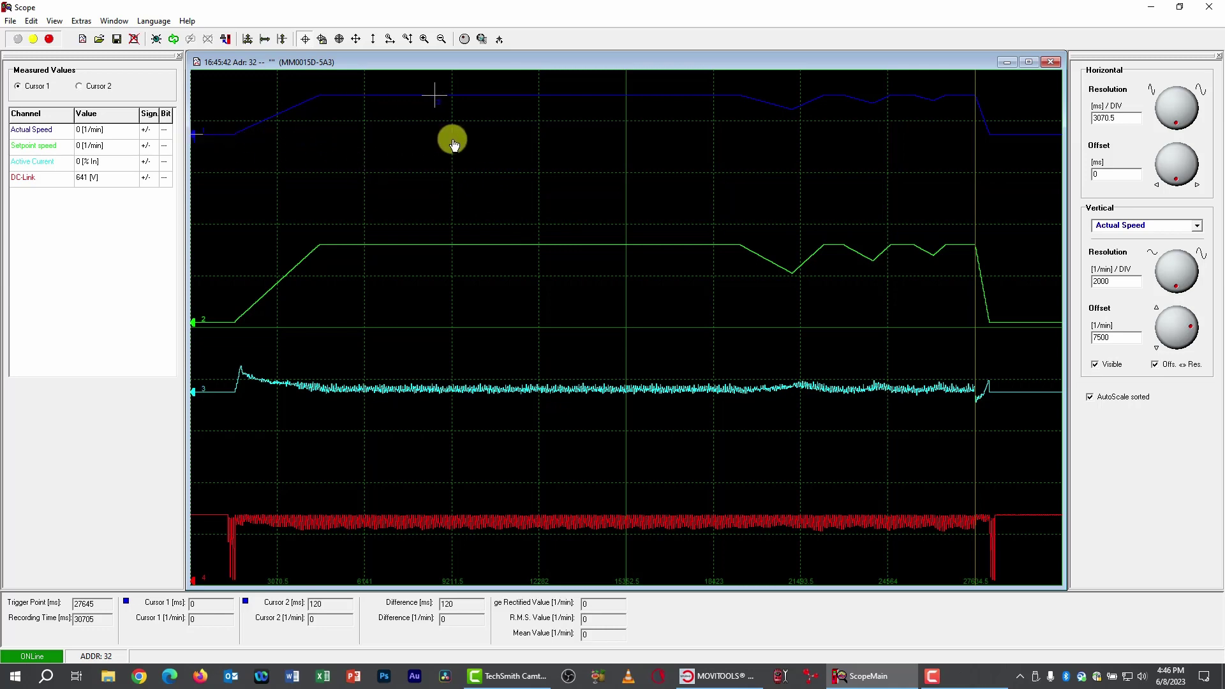
left_click(997, 127)
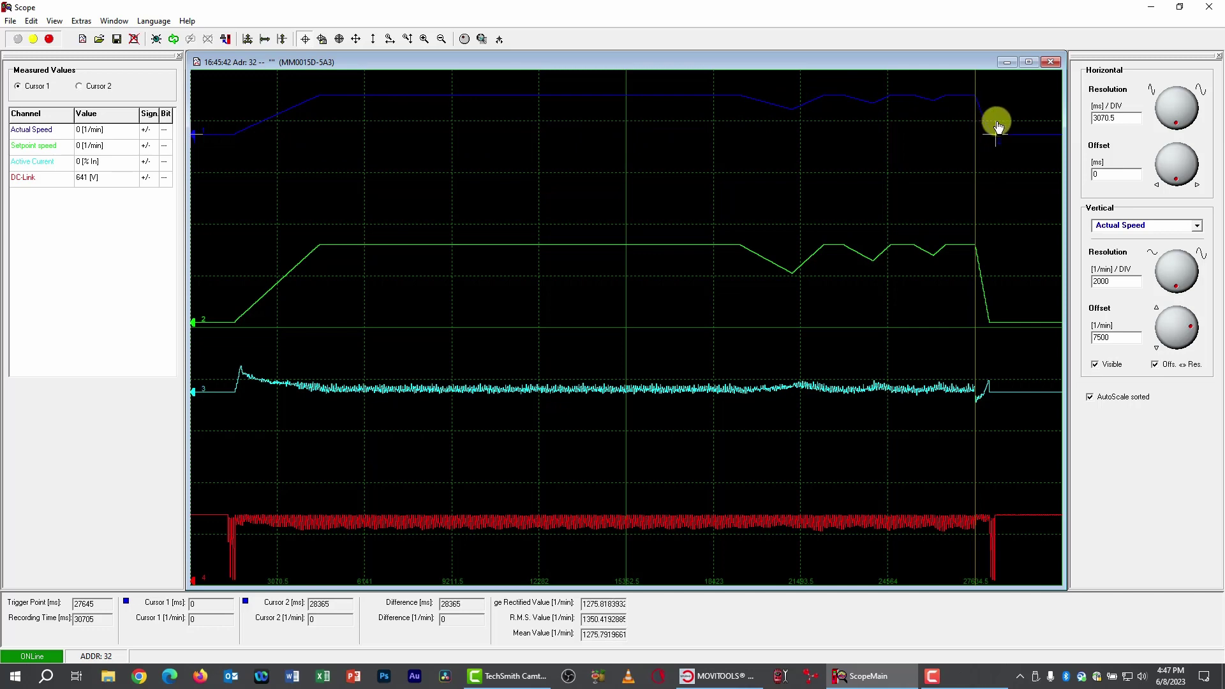
left_click_drag(997, 127, 991, 131)
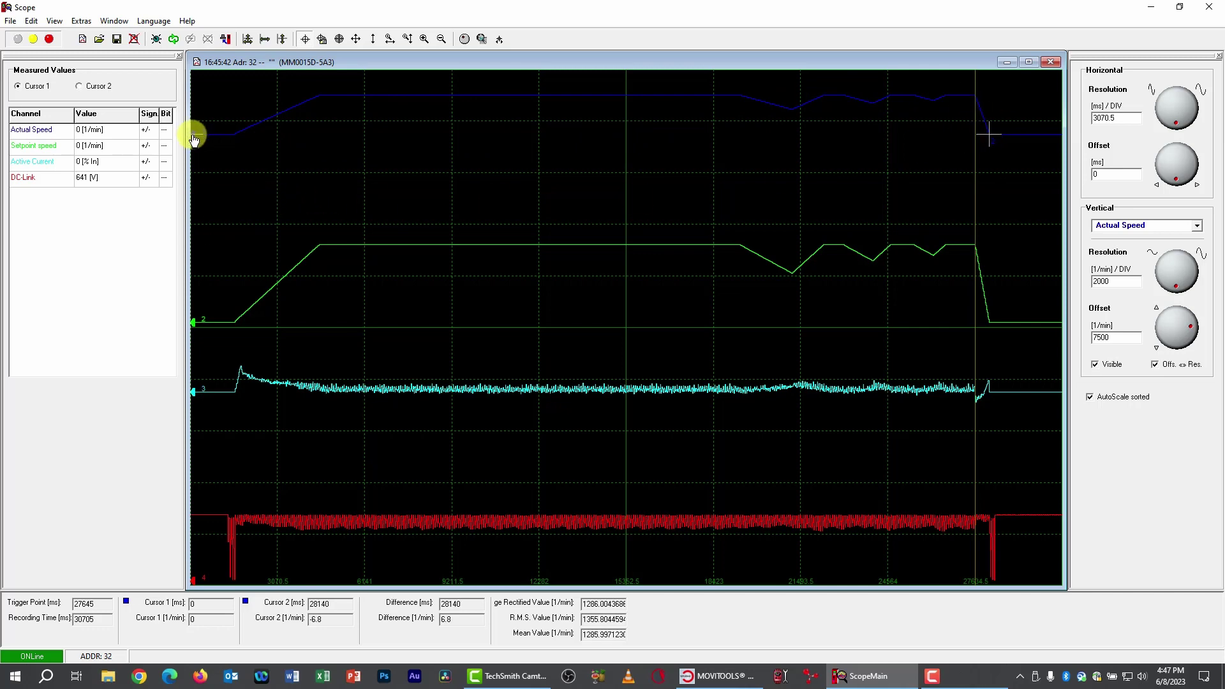
left_click_drag(194, 139, 978, 102)
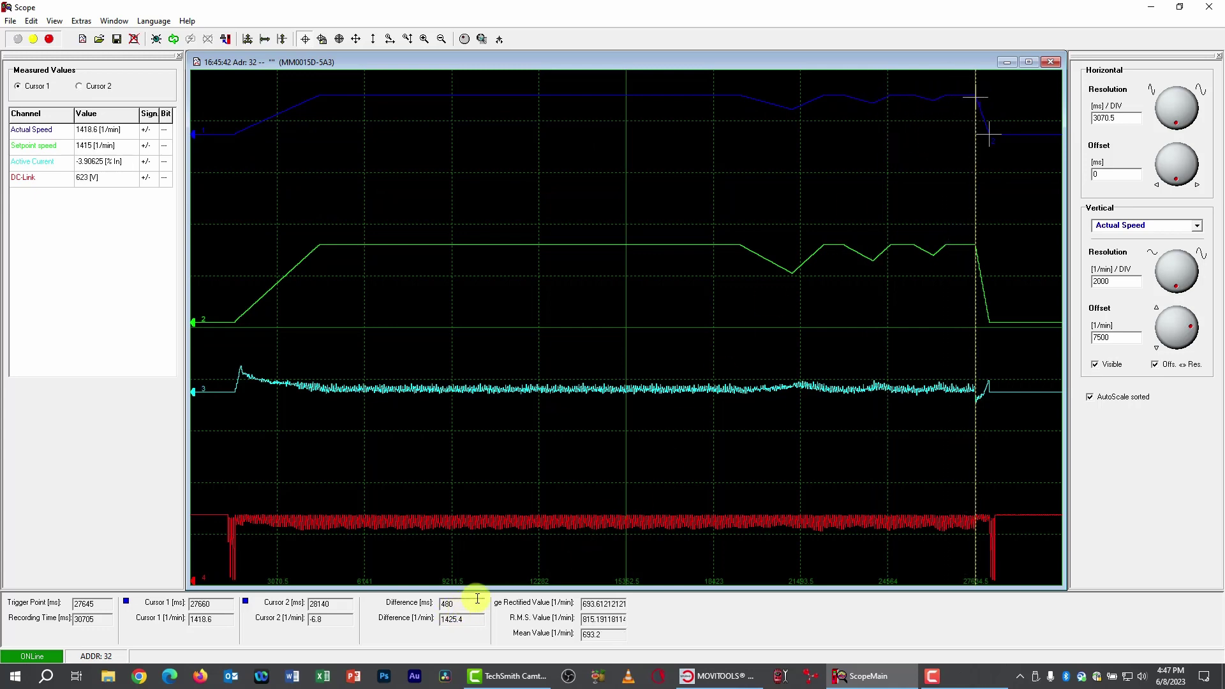